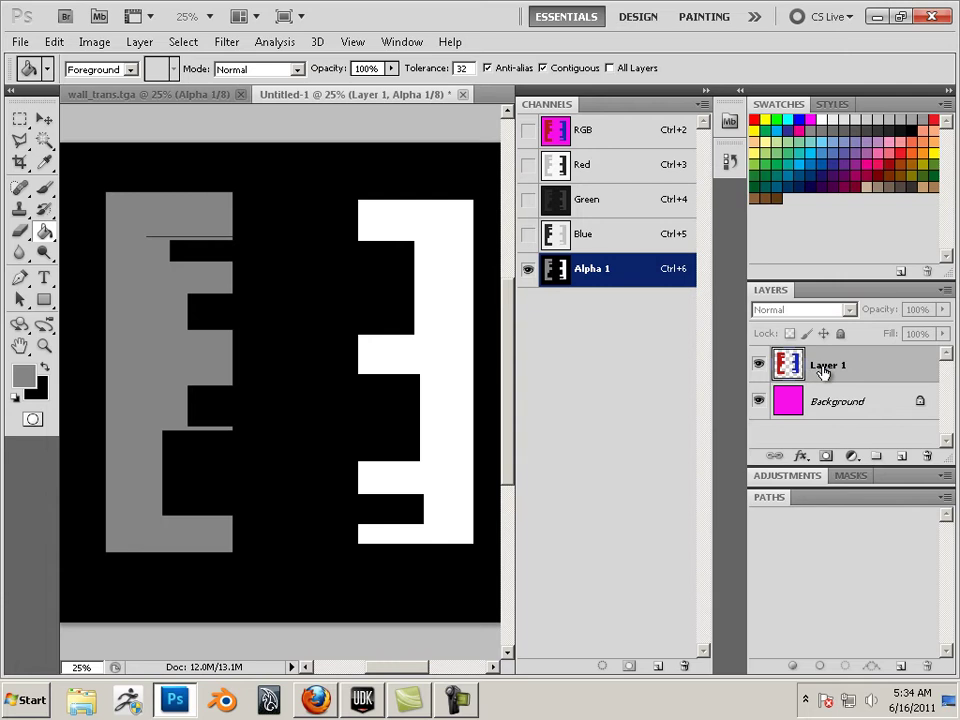
- Return to the composite view of Layer 1 and delete the existing Alpha 1 channel
double_click(864, 374)
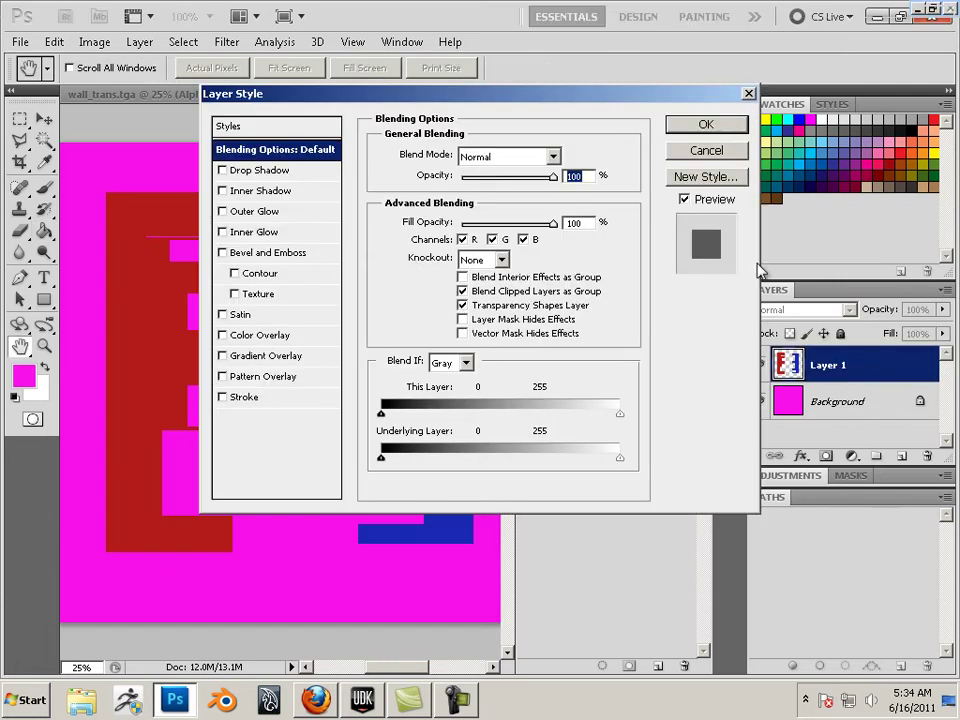
click(705, 124)
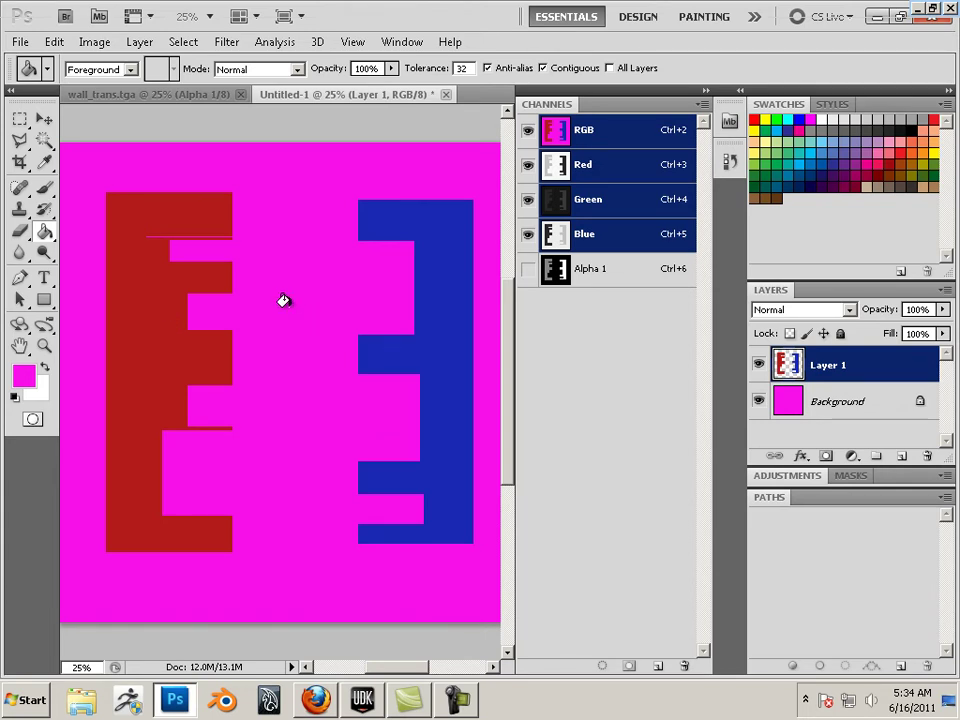
click(620, 281)
drag(621, 272, 685, 665)
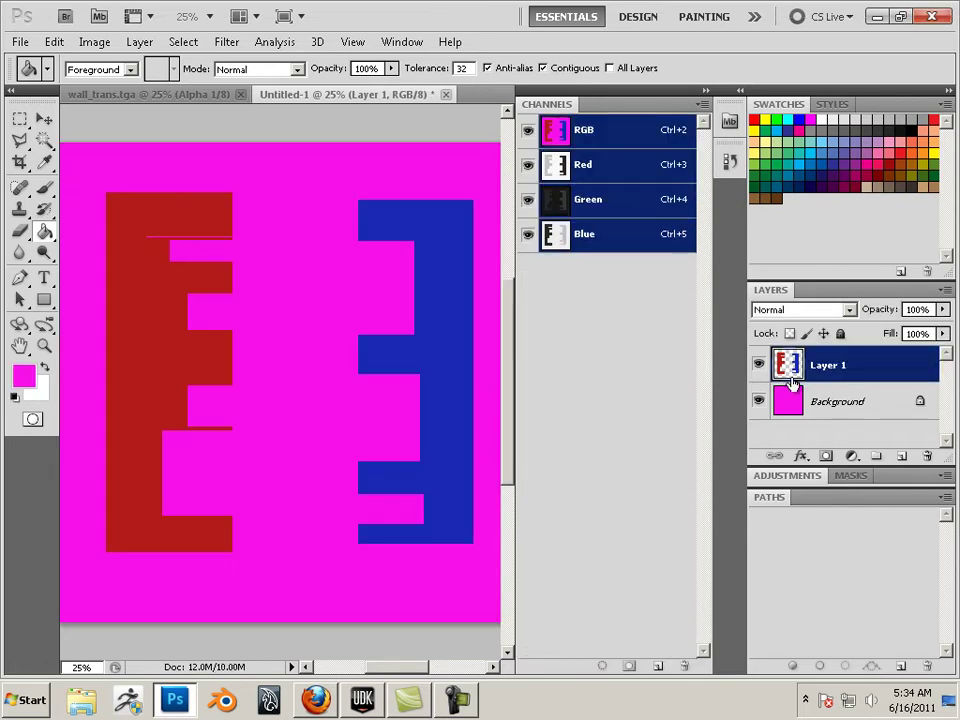
- Toggle the visibility of Layer 1 and the Background to check what each layer contains
click(759, 401)
click(759, 365)
click(759, 401)
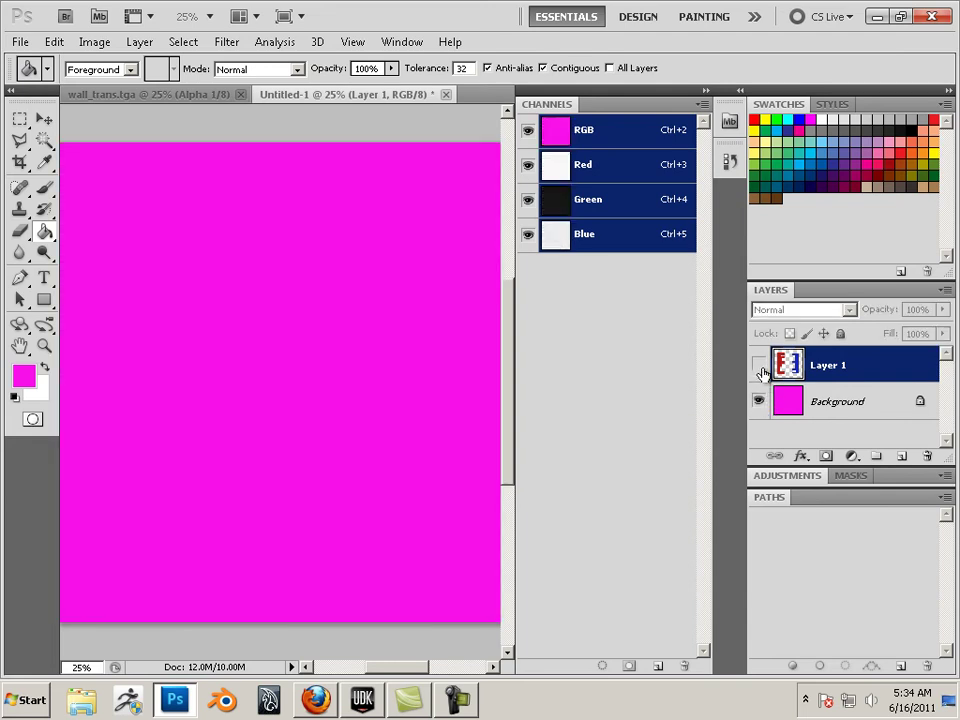
click(759, 365)
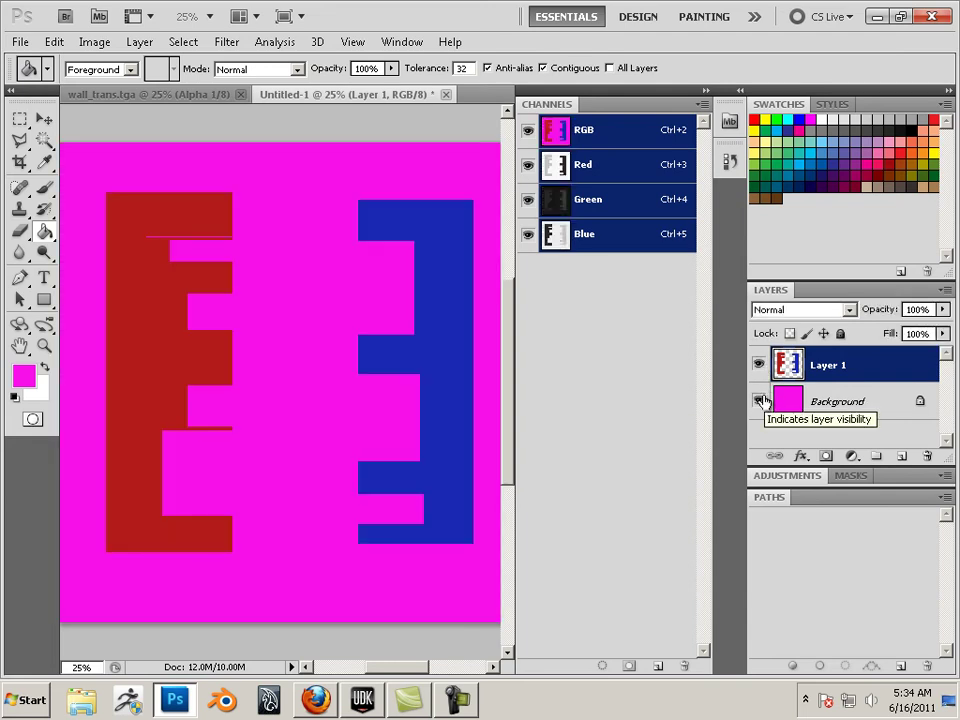
click(761, 401)
click(761, 401)
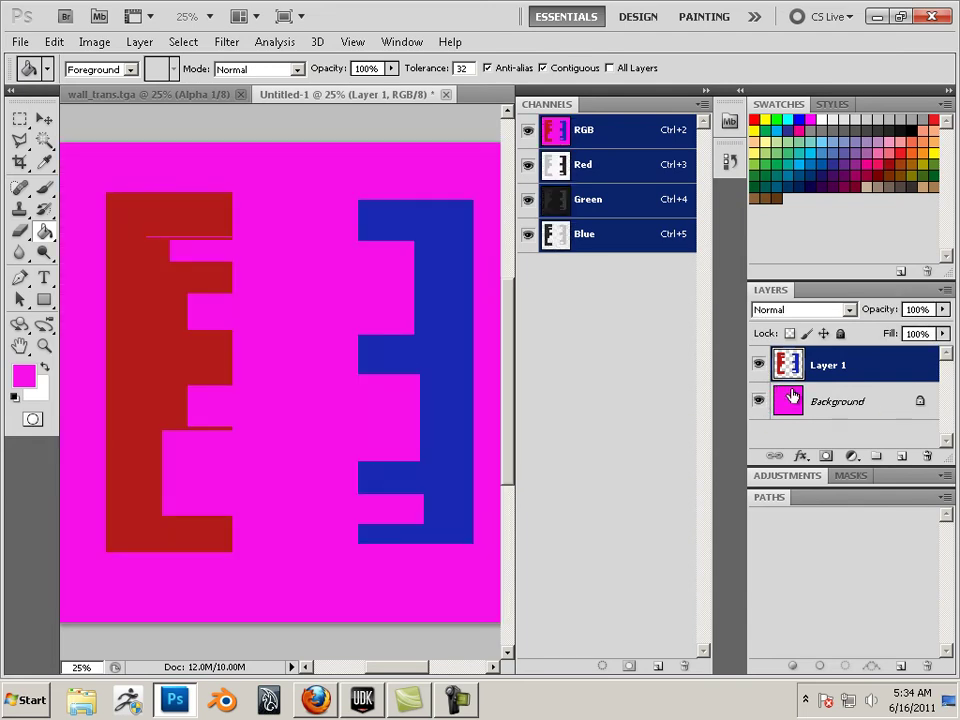
- Load Layer 1's contents as a selection and create a new alpha channel
ctrl+click(790, 368)
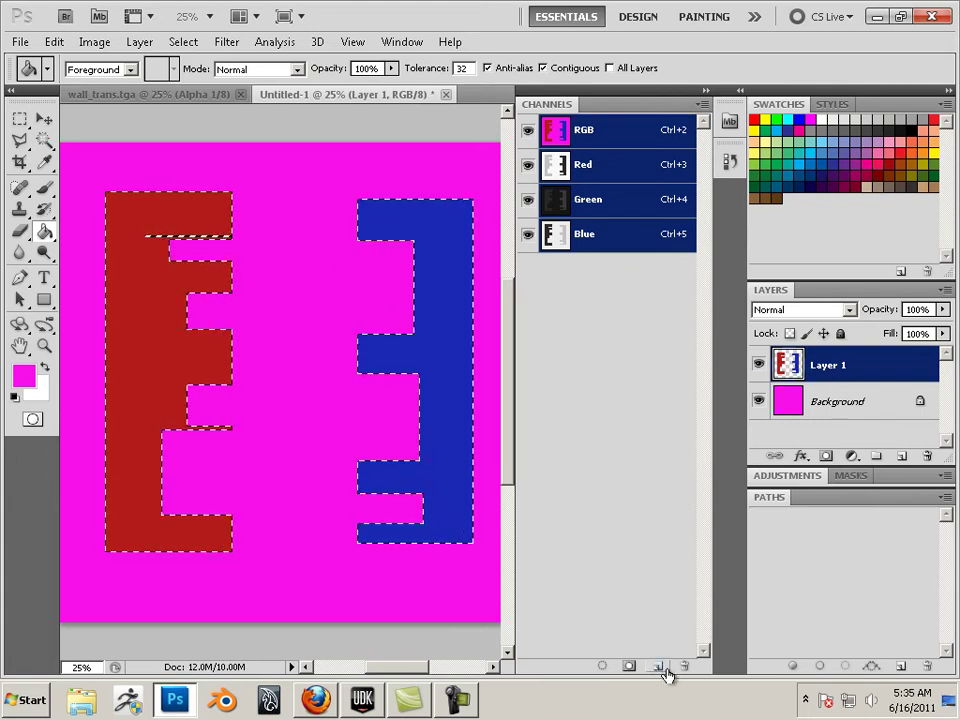
click(400, 43)
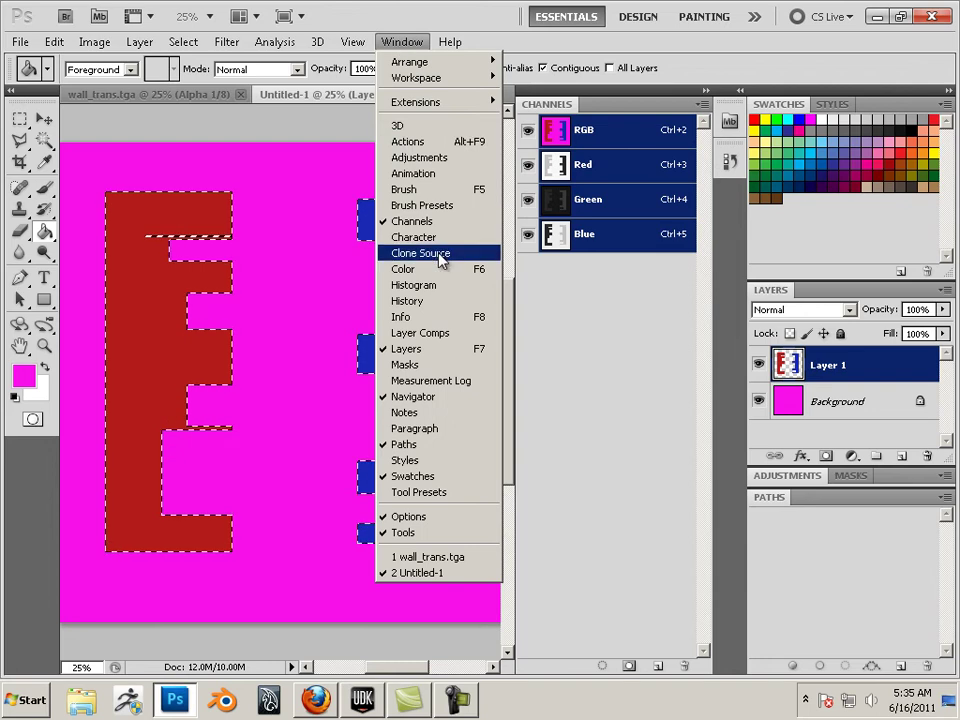
click(658, 667)
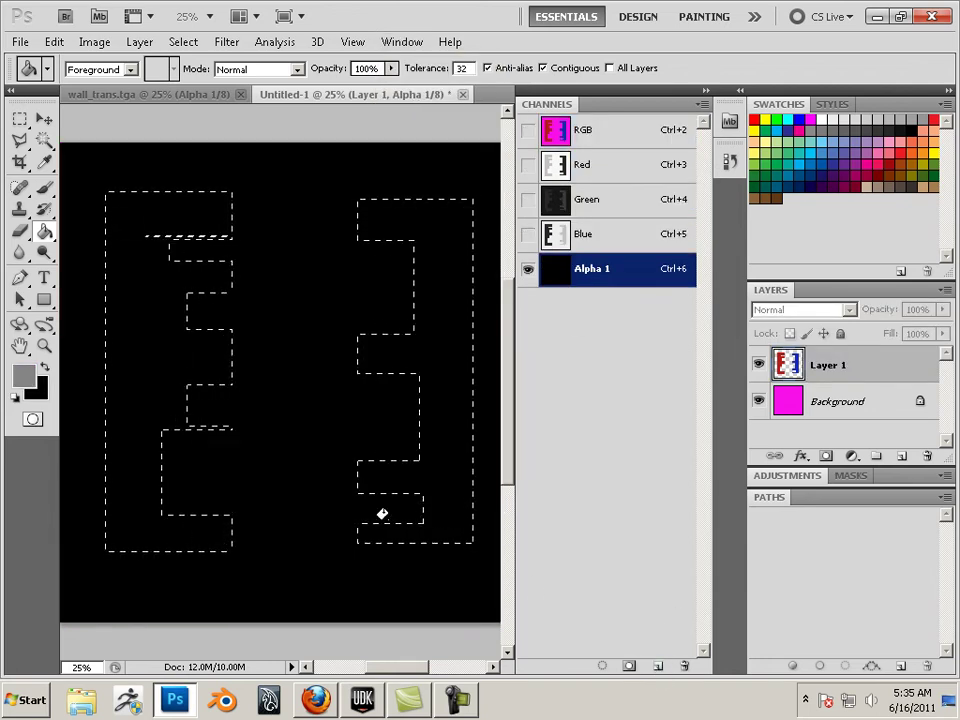
- Set the foreground colour to 50% brightness gray (808080) and brush it over the left selected shape in the alpha channel
click(44, 187)
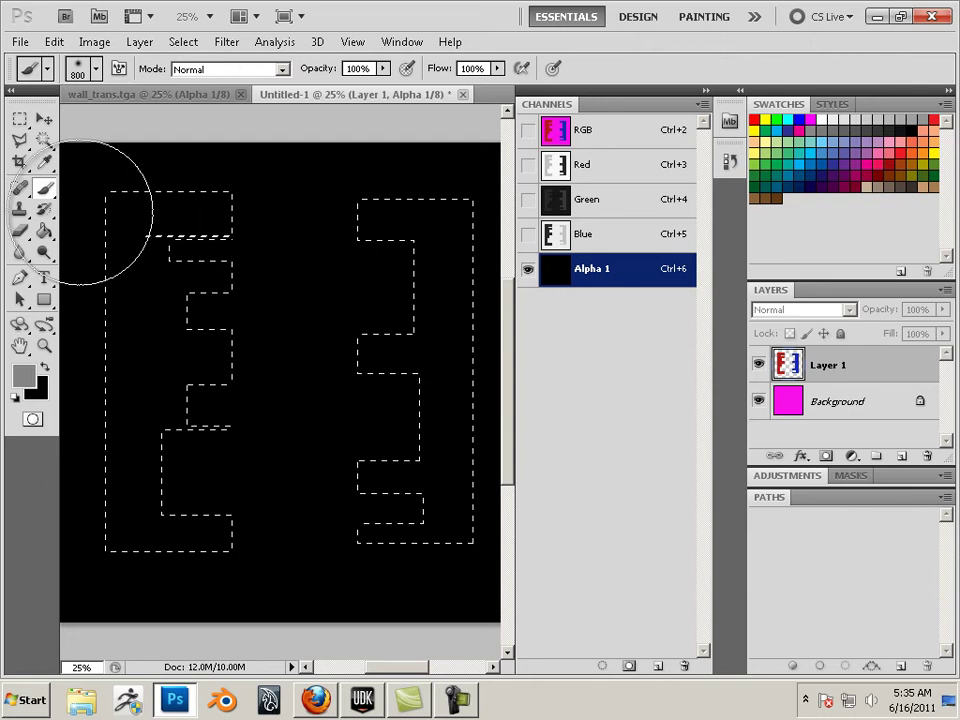
click(23, 375)
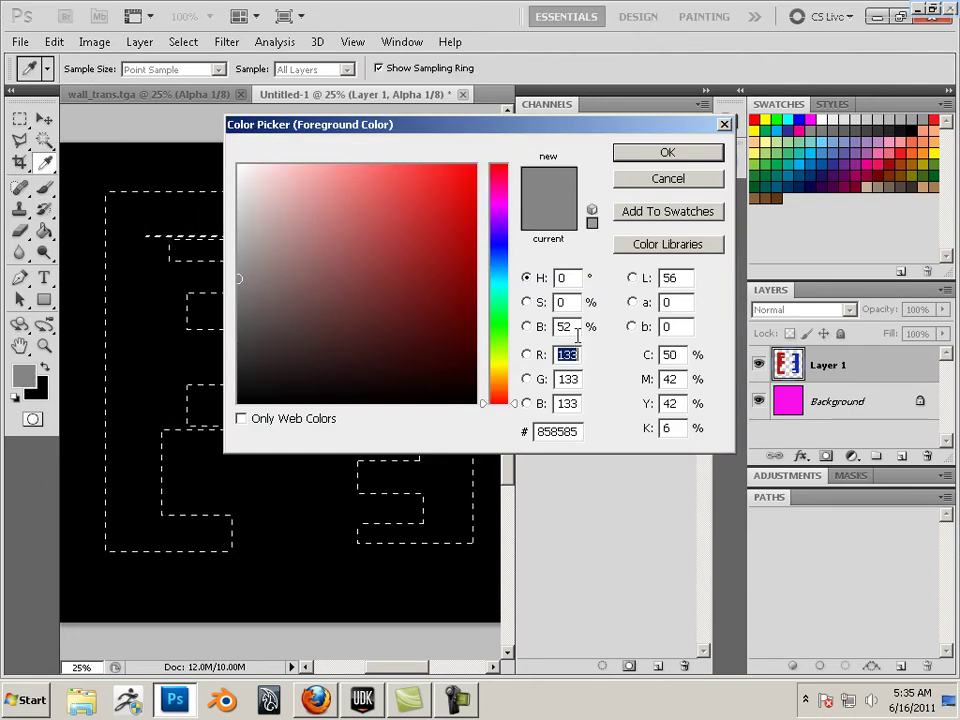
text(5)
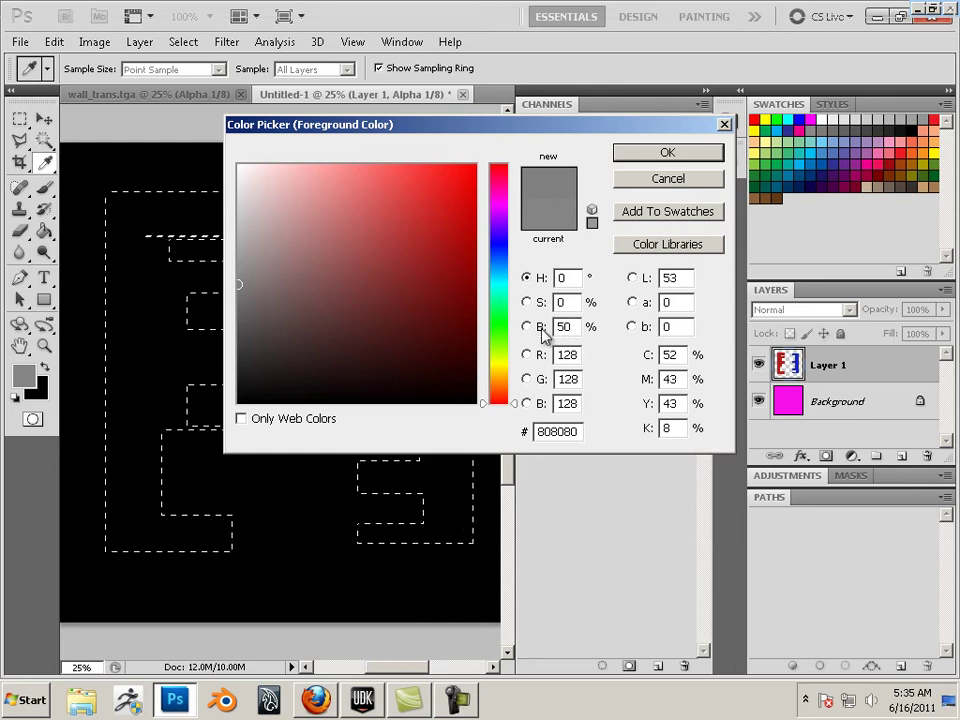
click(664, 154)
key(b)
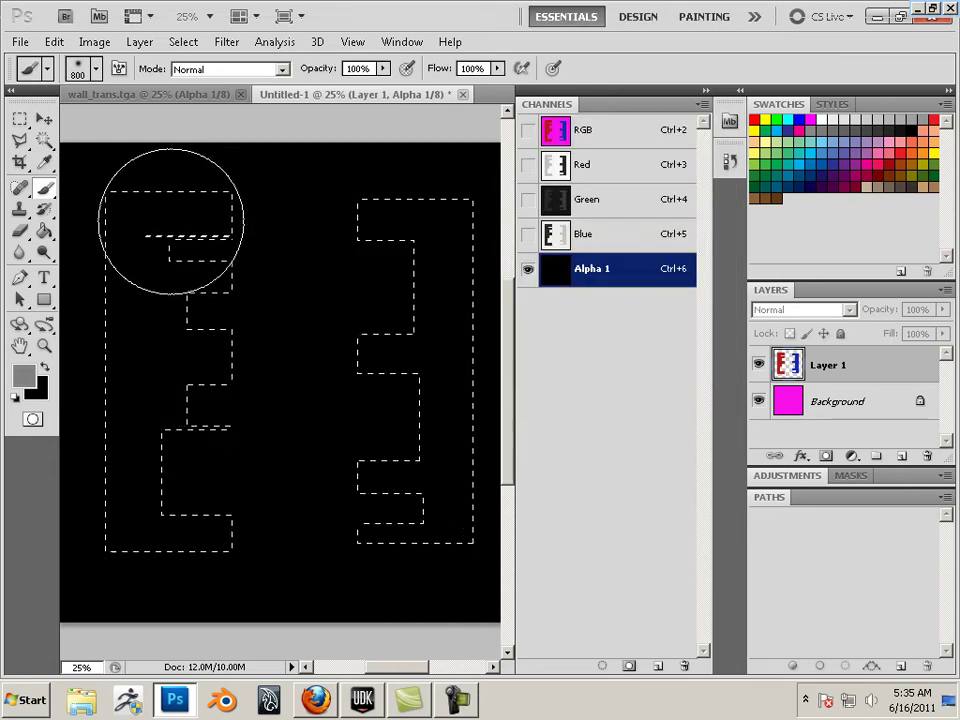
mouse_move(171, 182)
mouse_down()
mouse_move(101, 551)
mouse_move(202, 575)
mouse_move(236, 354)
mouse_up()
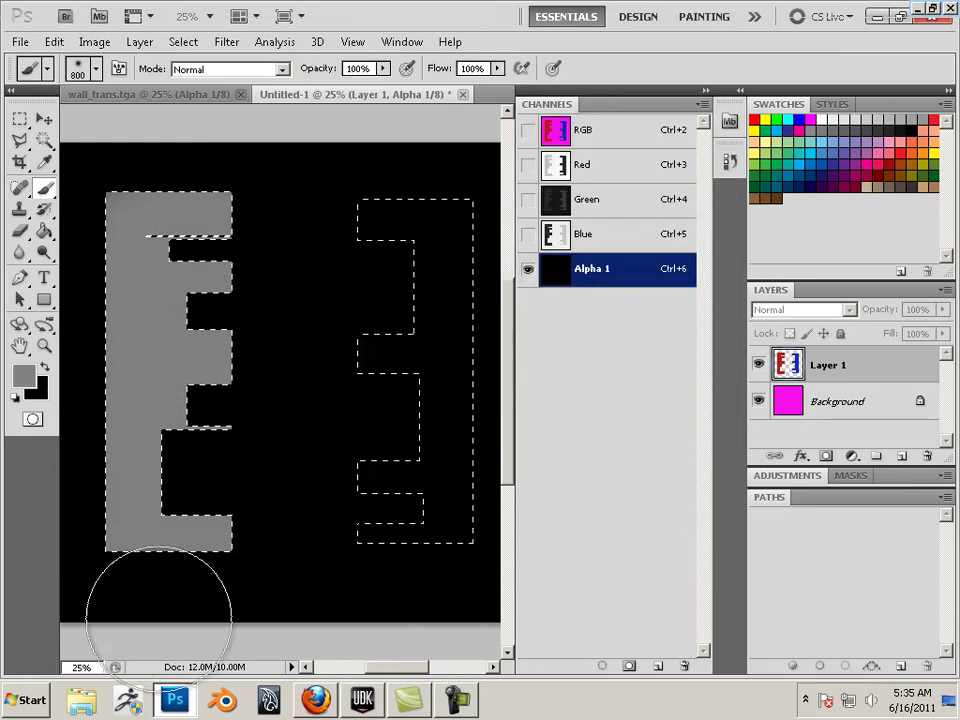
- Set the foreground colour to white and brush it over the right selected shape in the alpha channel
click(25, 380)
drag(418, 277, 231, 158)
click(657, 160)
key(b)
mouse_move(400, 200)
mouse_down()
mouse_move(424, 225)
mouse_move(426, 508)
mouse_move(340, 540)
mouse_move(417, 537)
mouse_move(347, 186)
mouse_move(407, 561)
mouse_move(346, 529)
mouse_move(439, 549)
mouse_move(490, 475)
mouse_up()
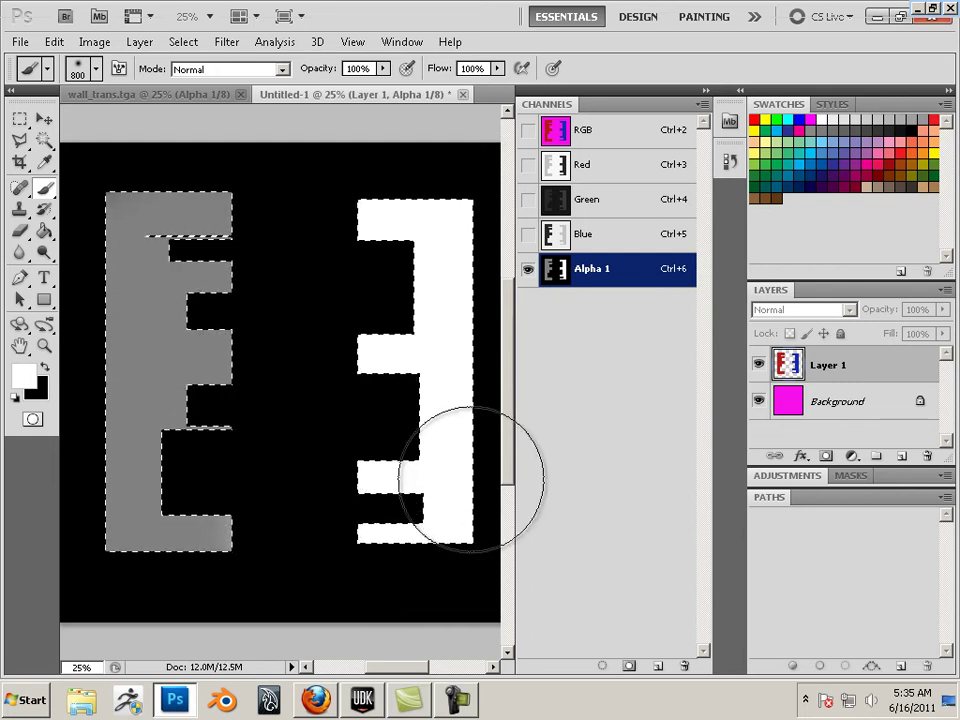
- Return to Layer 1 and save the image as a 32 bits/pixel Targa with alpha channels, replacing the existing uglypink file
click(872, 369)
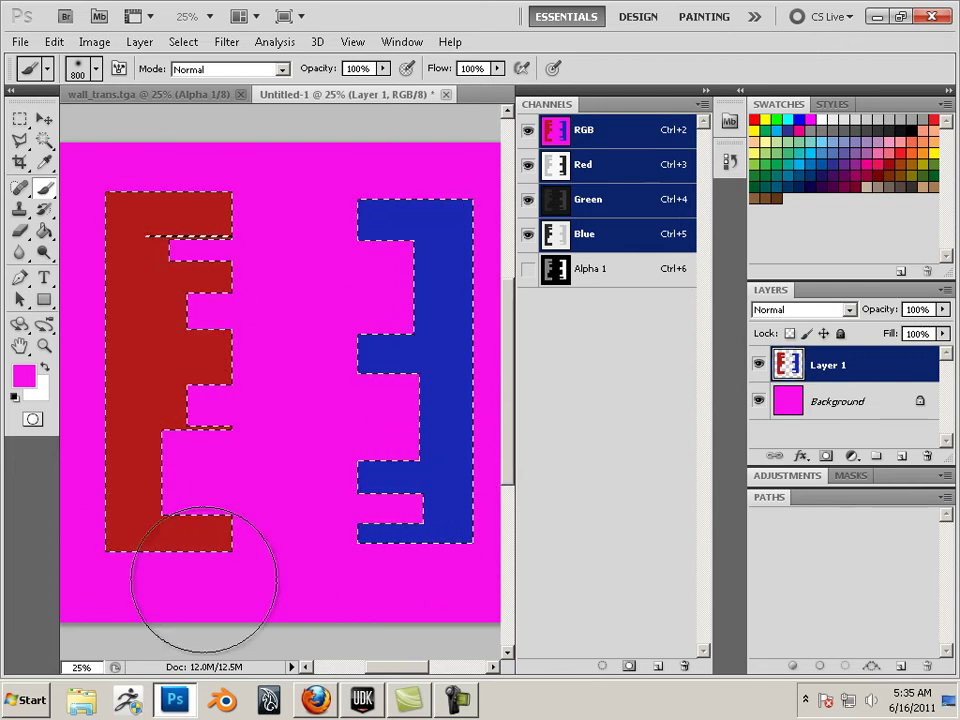
click(22, 44)
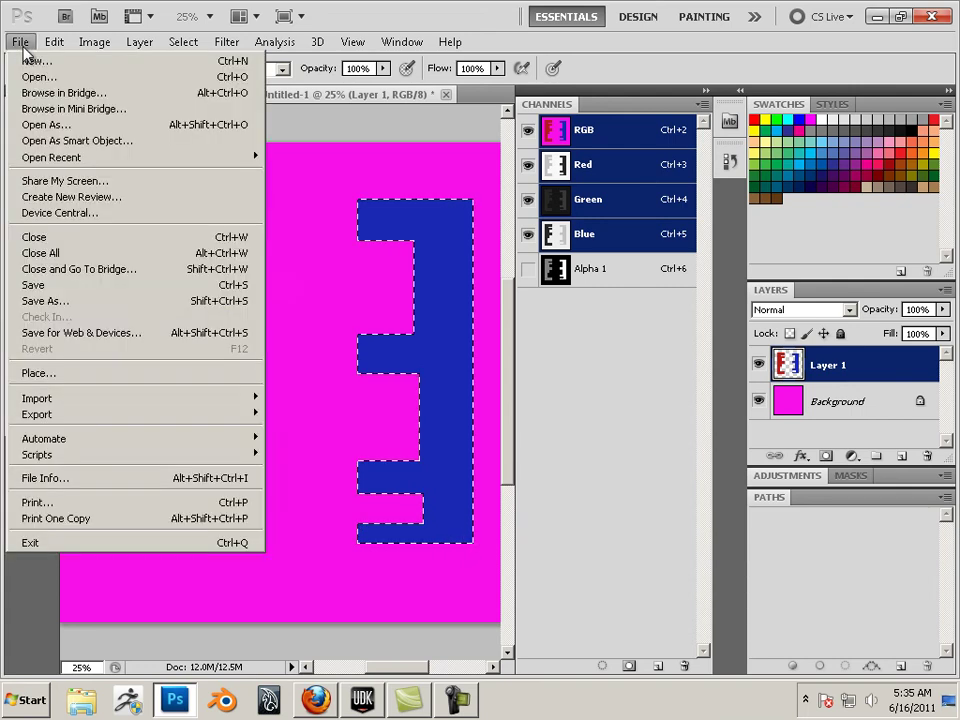
click(62, 302)
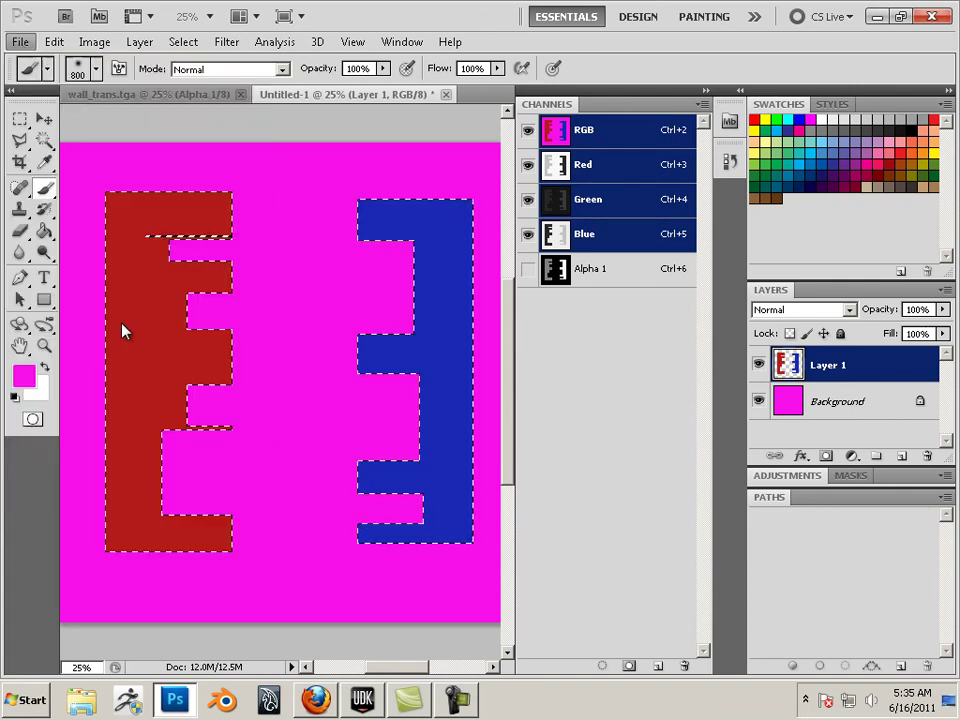
click(397, 399)
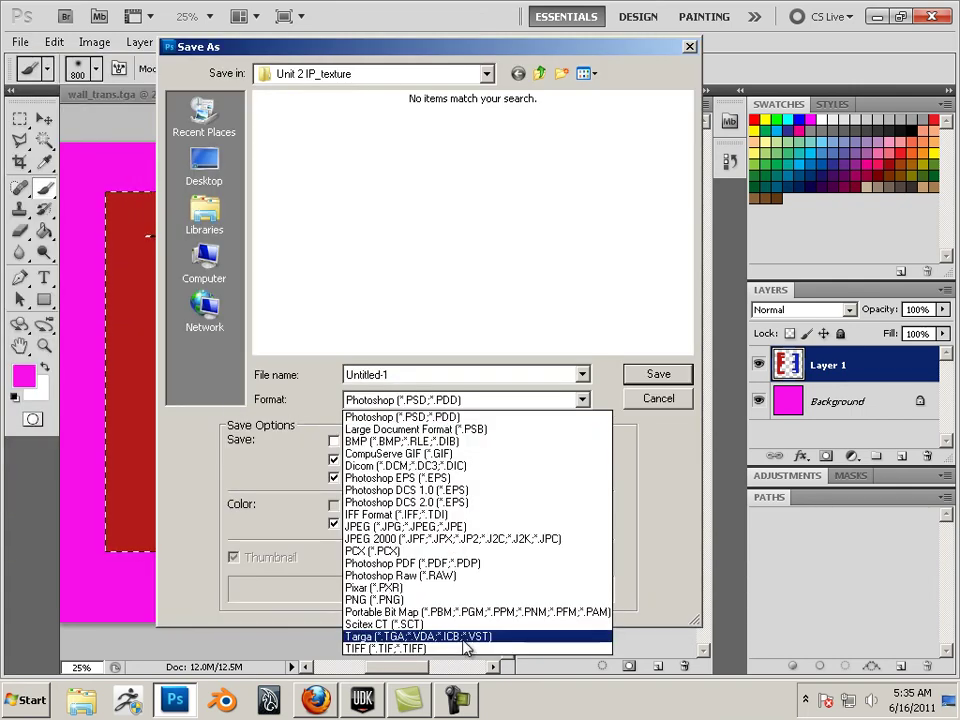
click(400, 636)
click(314, 143)
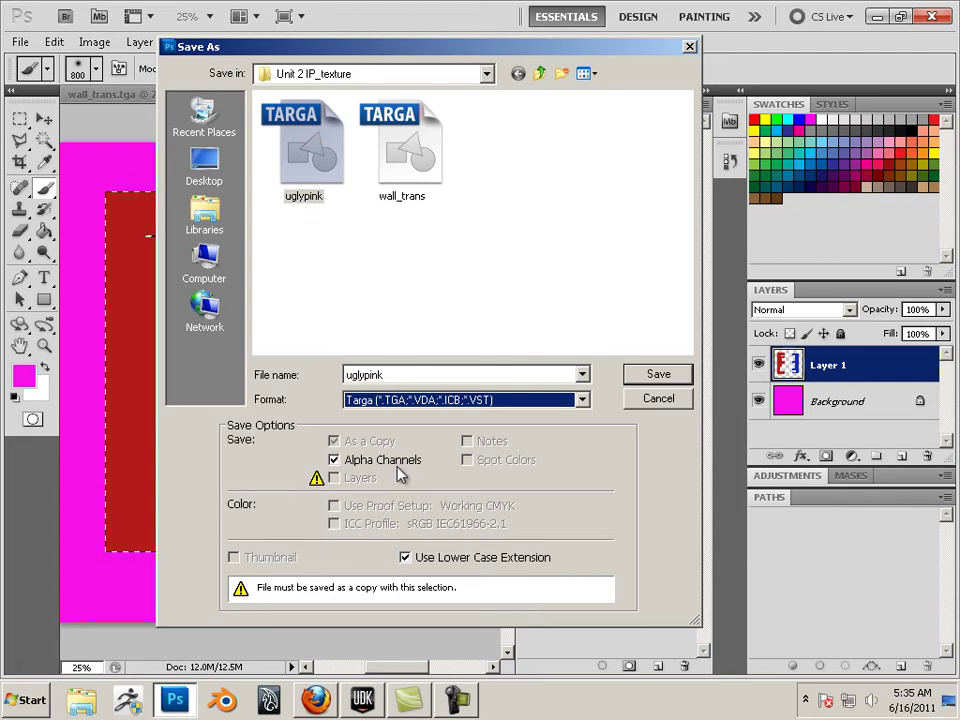
click(640, 376)
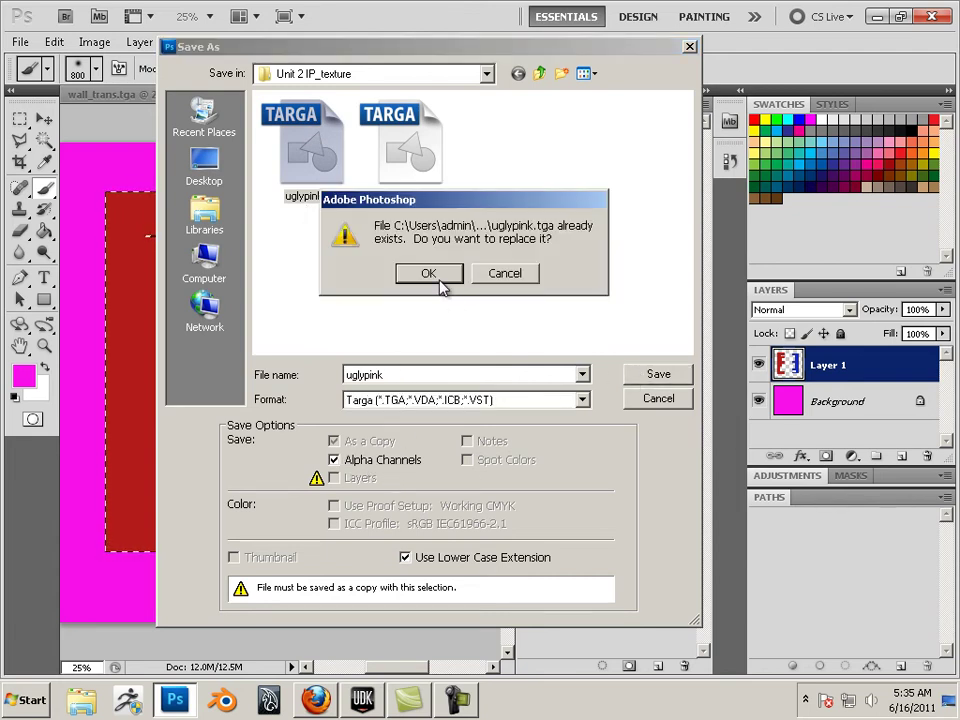
click(439, 277)
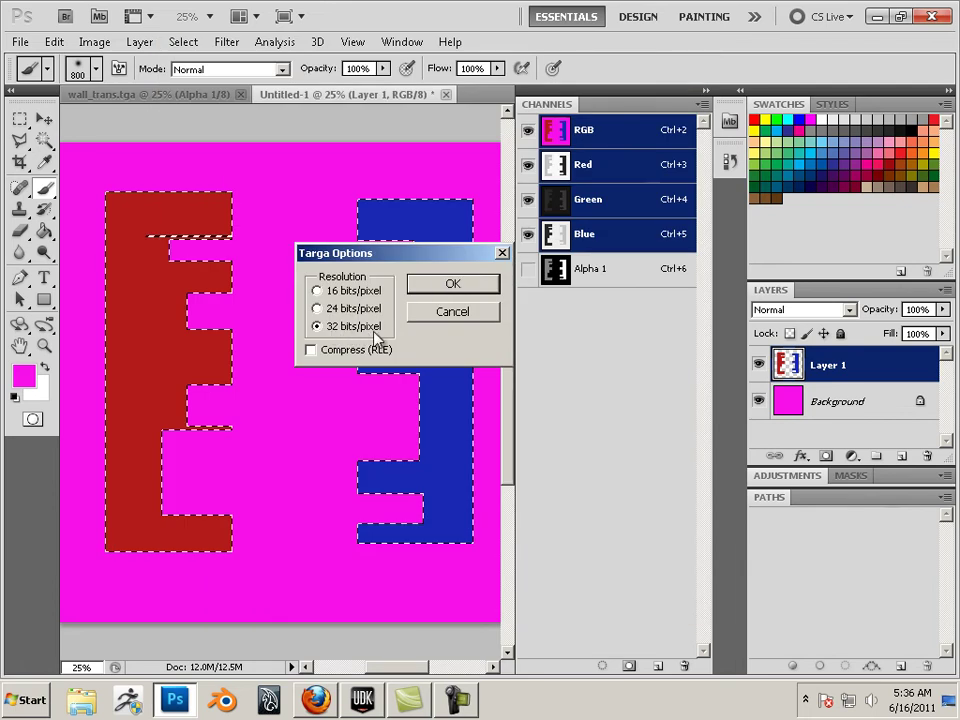
click(448, 284)
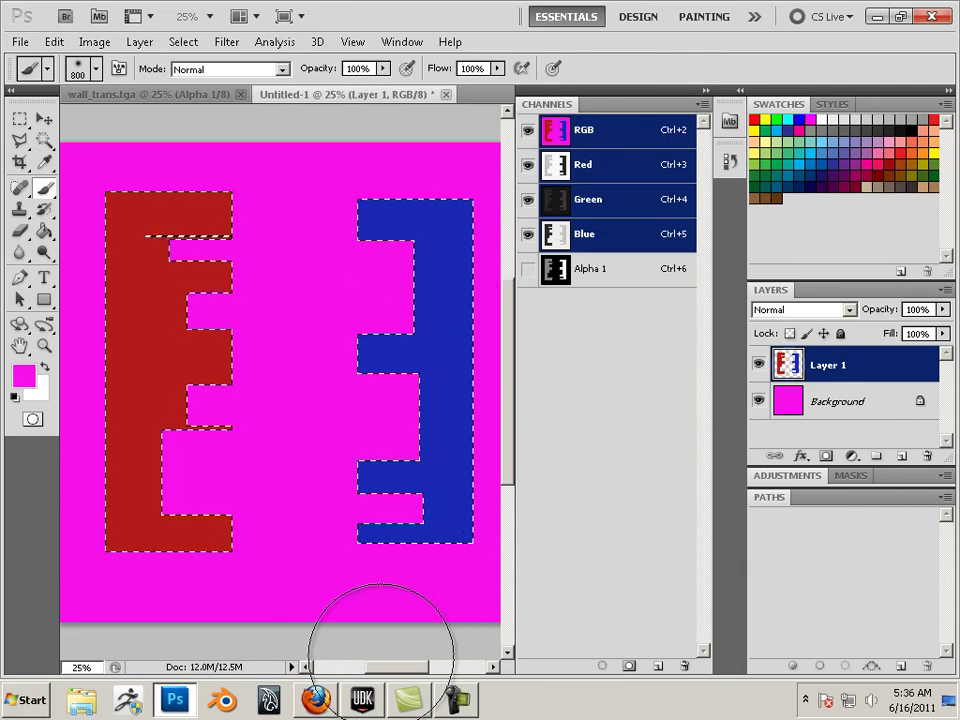
- Switch to UDK and force-delete the old uglypink texture from the unit2_material package, accepting deletion of all referenced objects
click(362, 700)
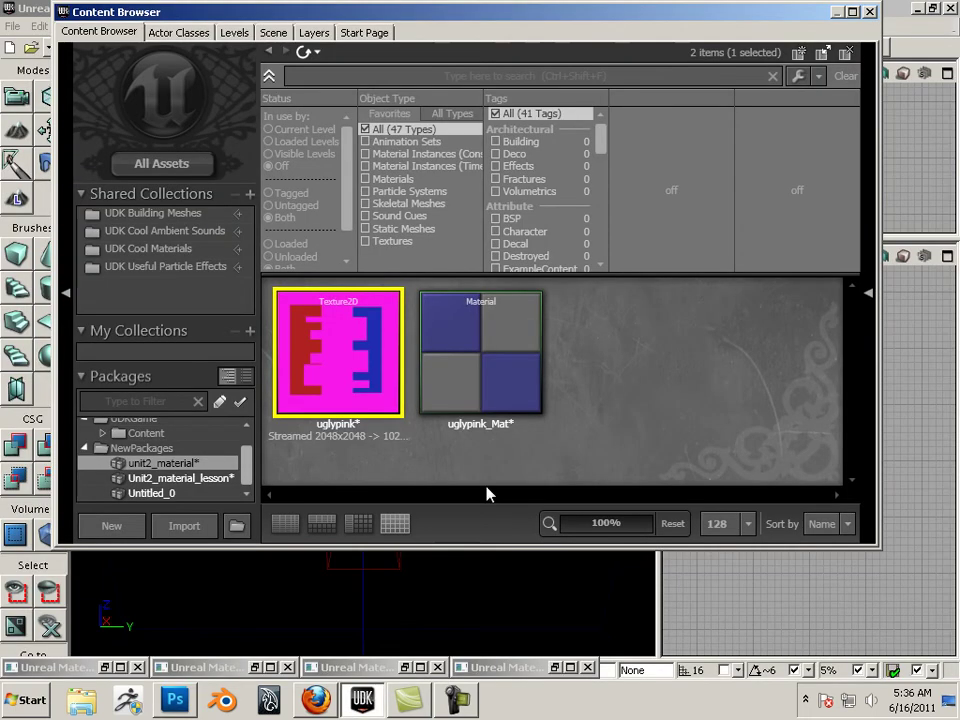
click(380, 381)
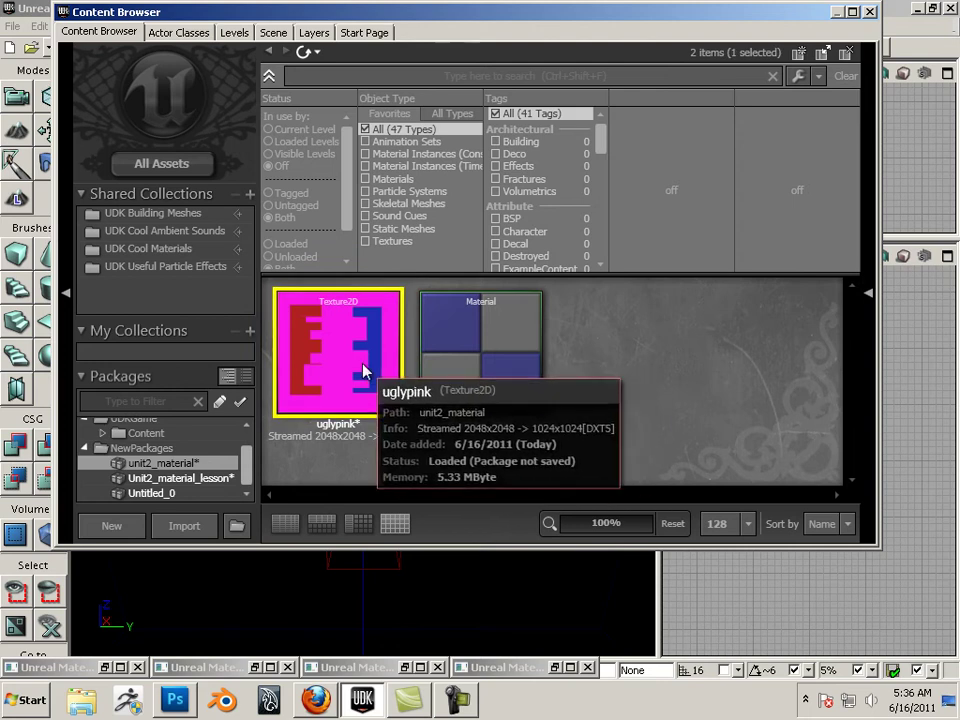
click(430, 380)
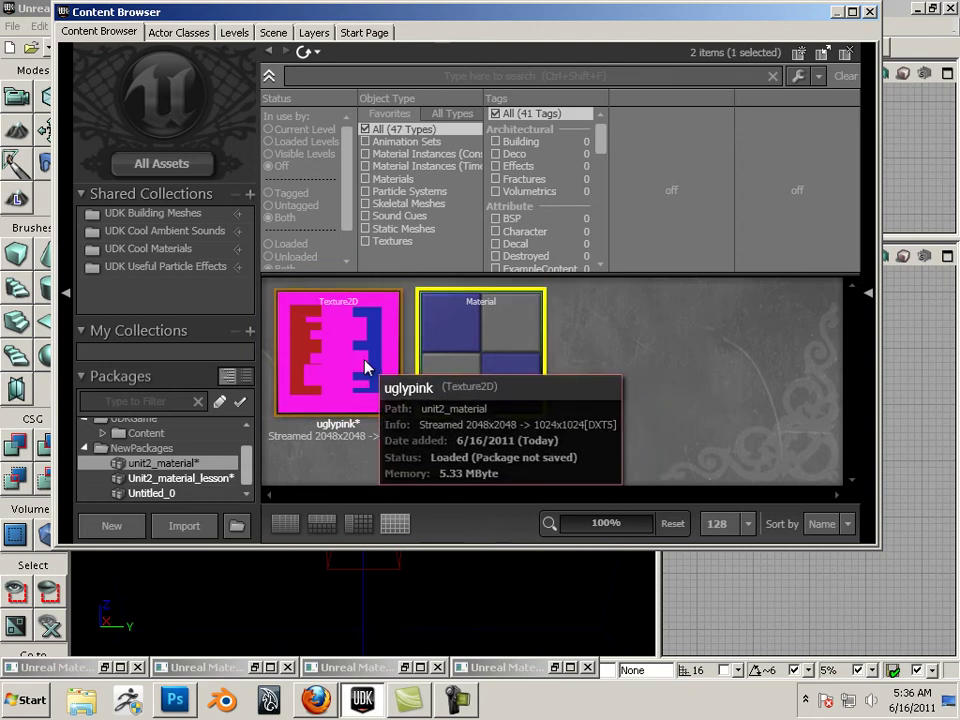
click(362, 368)
click(458, 405)
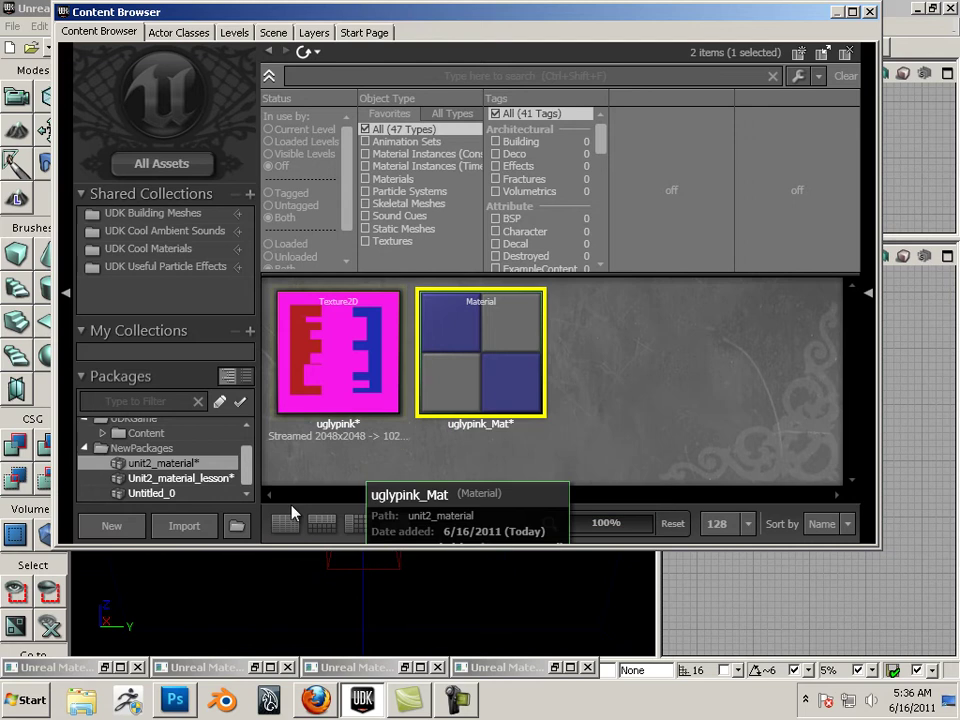
right_click(343, 398)
click(407, 300)
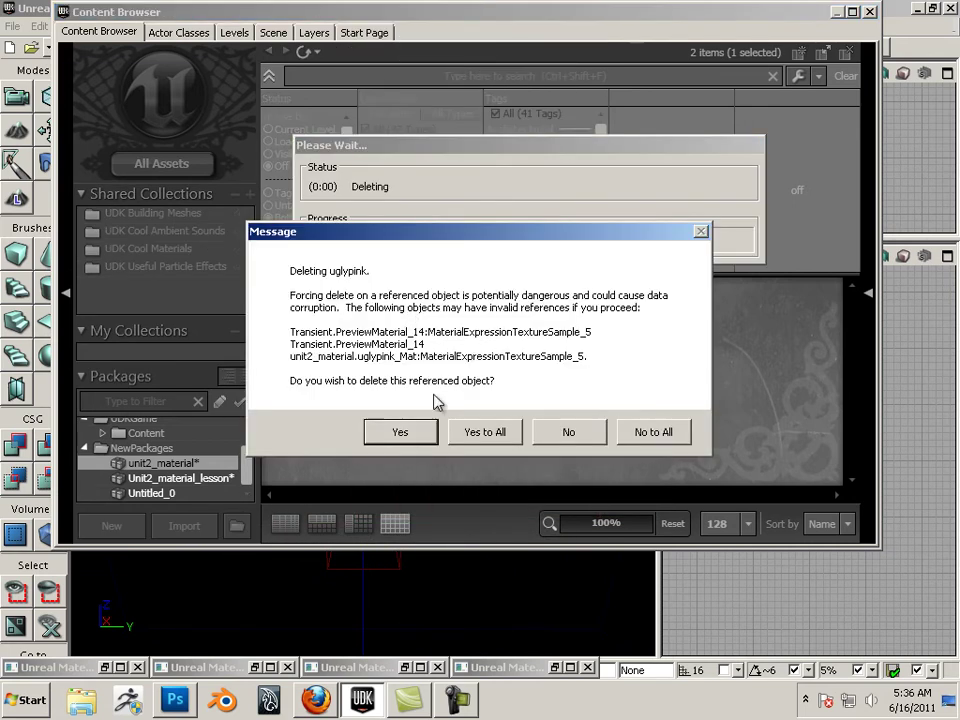
click(477, 428)
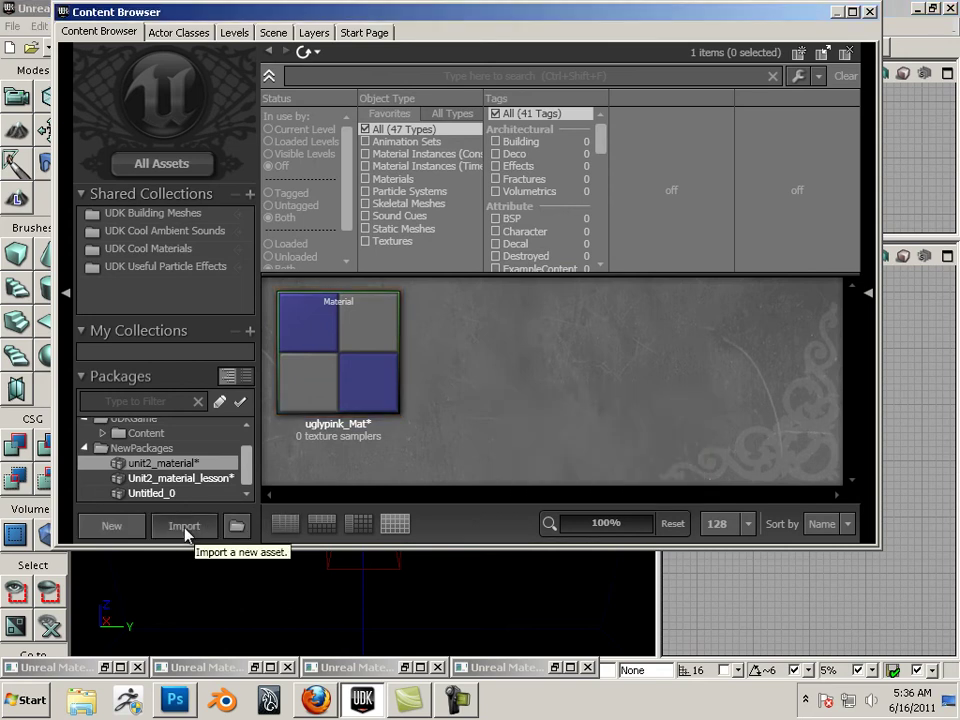
- Import the uglypink Targa into the unit2_material package with Create Material enabled, and open uglypink_Mat in the material editor
click(184, 527)
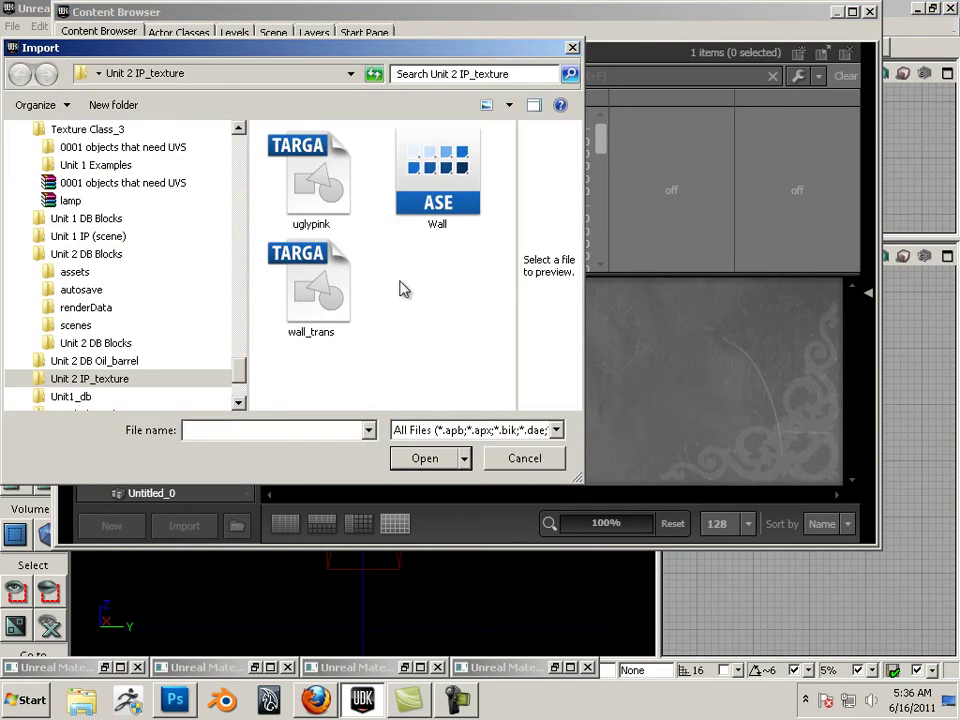
click(335, 222)
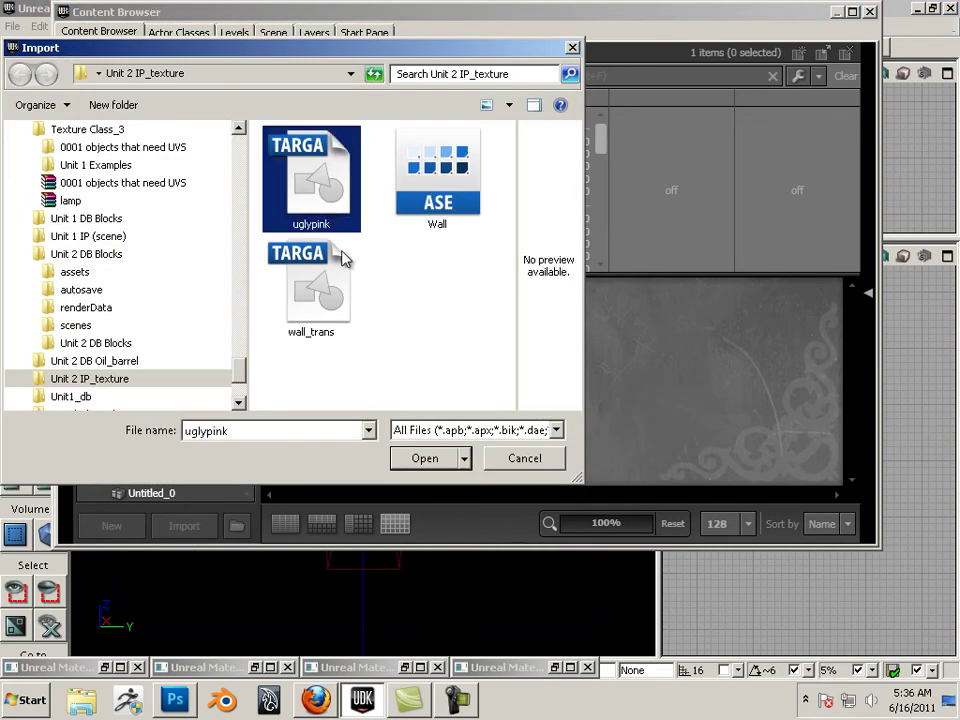
click(424, 458)
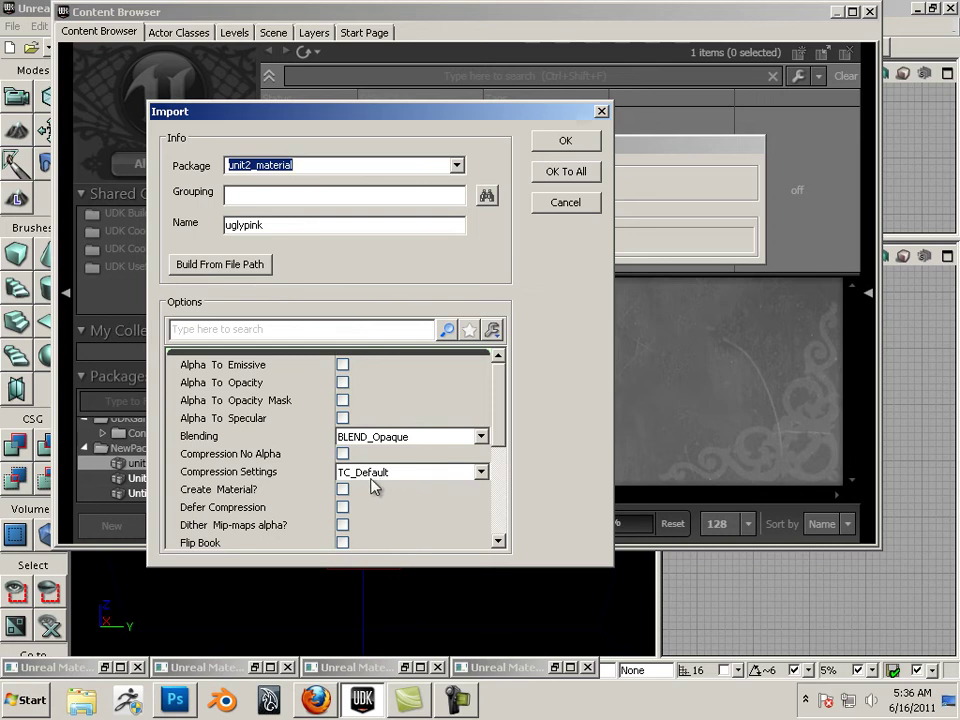
click(342, 490)
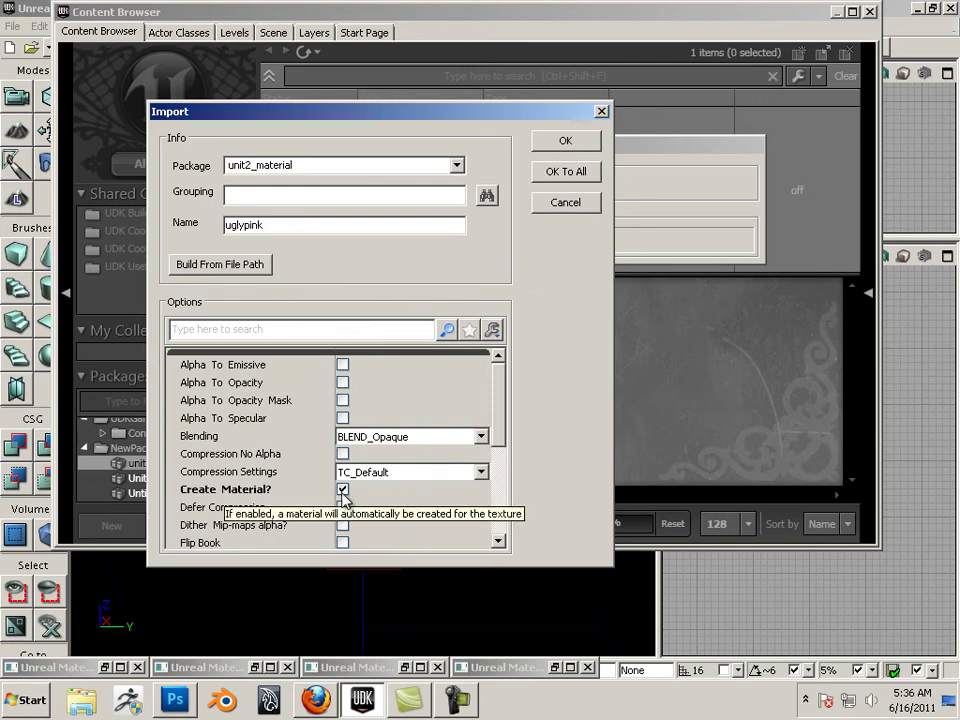
click(567, 145)
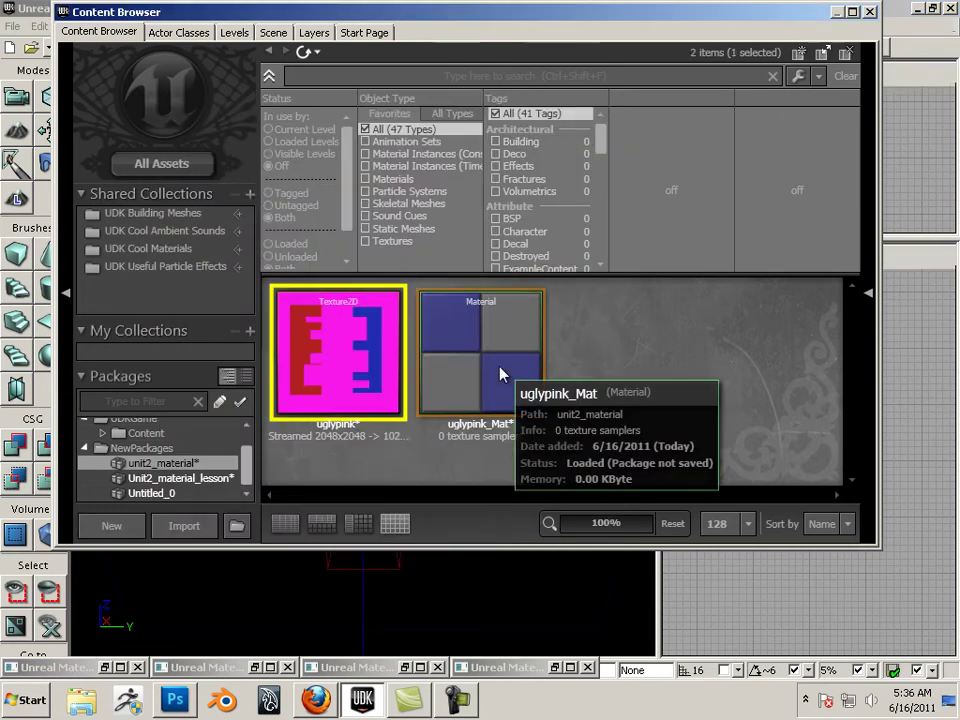
double_click(500, 372)
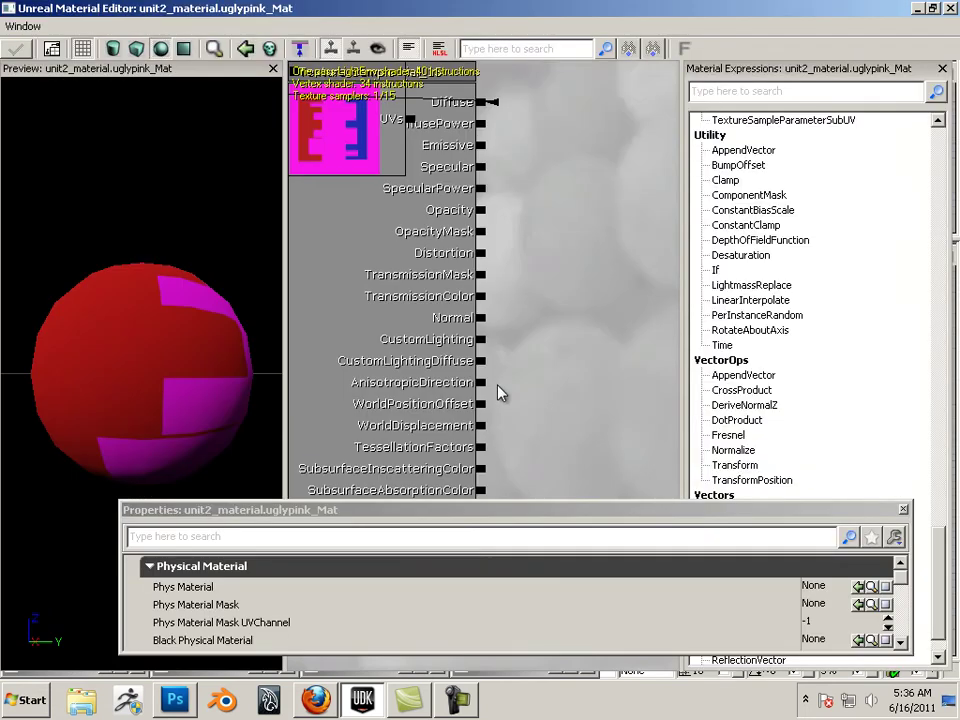
- Move the Texture Sample node clear of the material node and inspect the texture on the preview sphere
click(340, 143)
drag(340, 143, 621, 207)
drag(225, 317, 190, 285)
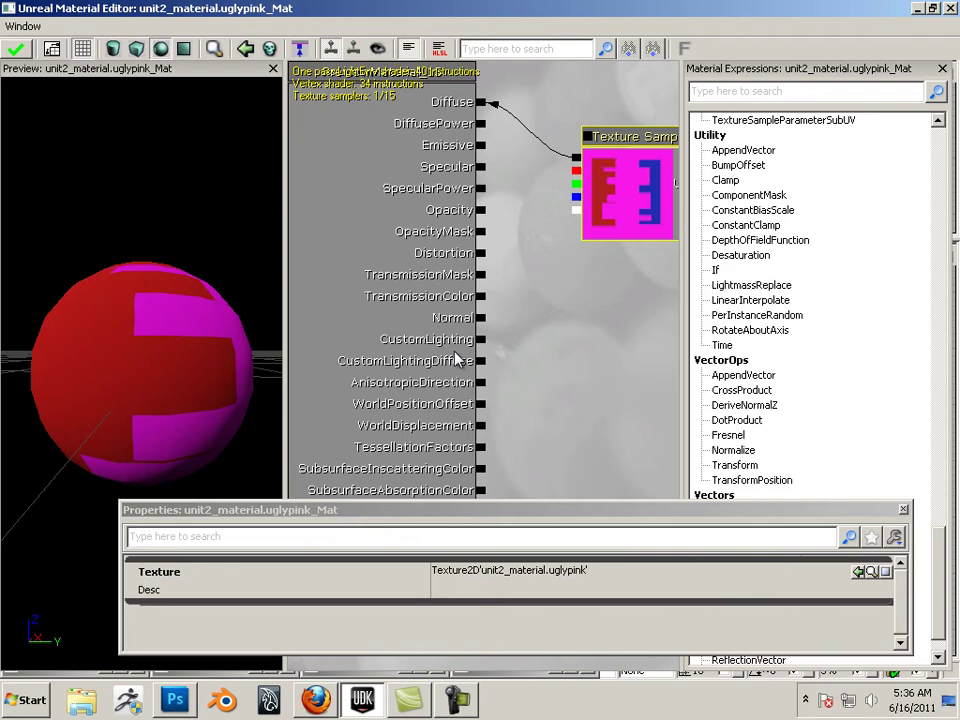
drag(258, 271, 229, 254)
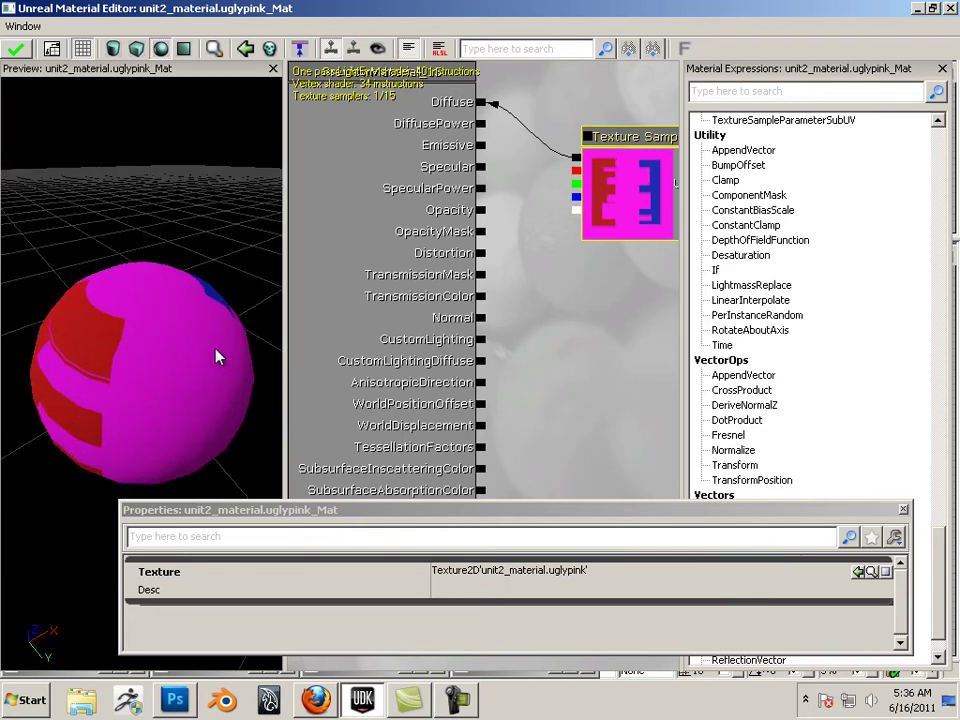
- Switch to Photoshop to examine the gray and white shapes in the Alpha 1 channel, and return to UDK
click(173, 704)
click(615, 275)
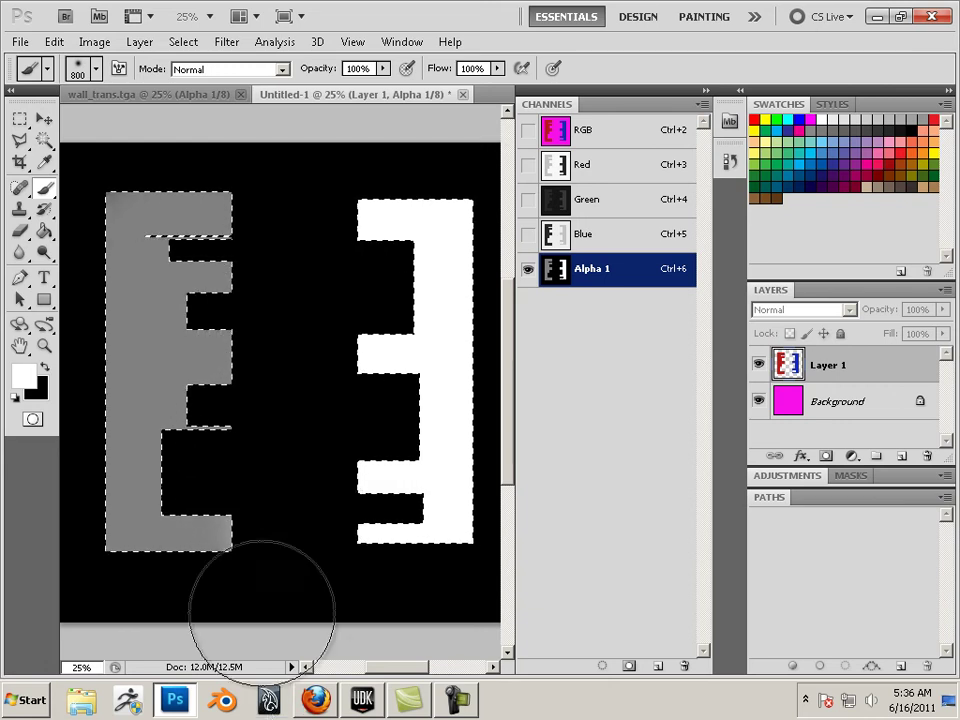
click(370, 704)
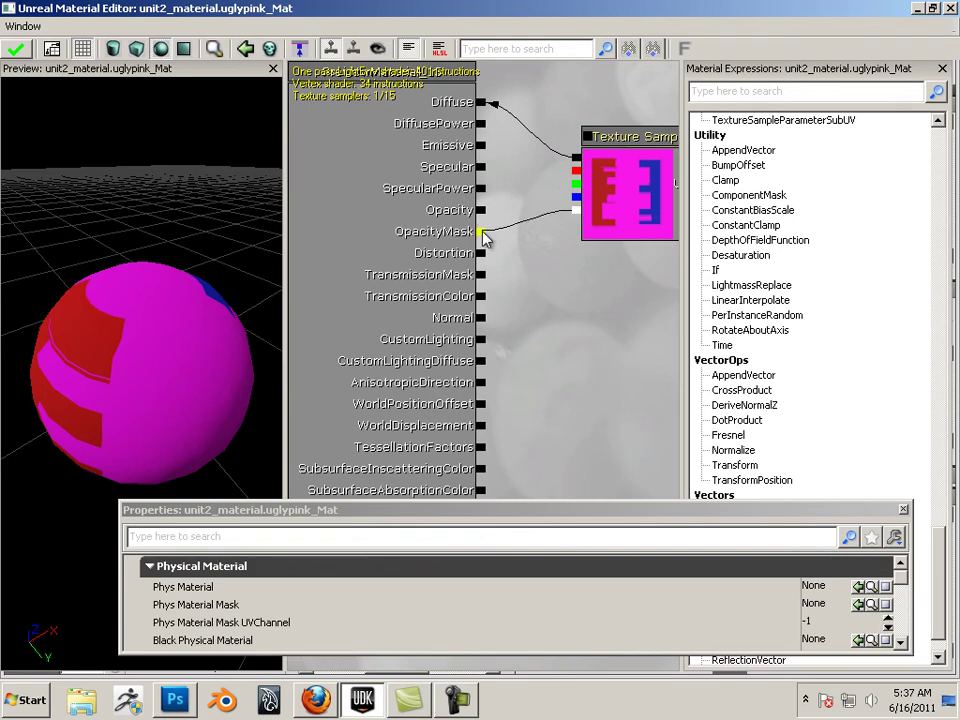
- Connect the Texture Sample's alpha output to OpacityMask and set the material's Blend Mode to BLEND_Masked
drag(482, 229, 483, 231)
drag(519, 523, 502, 436)
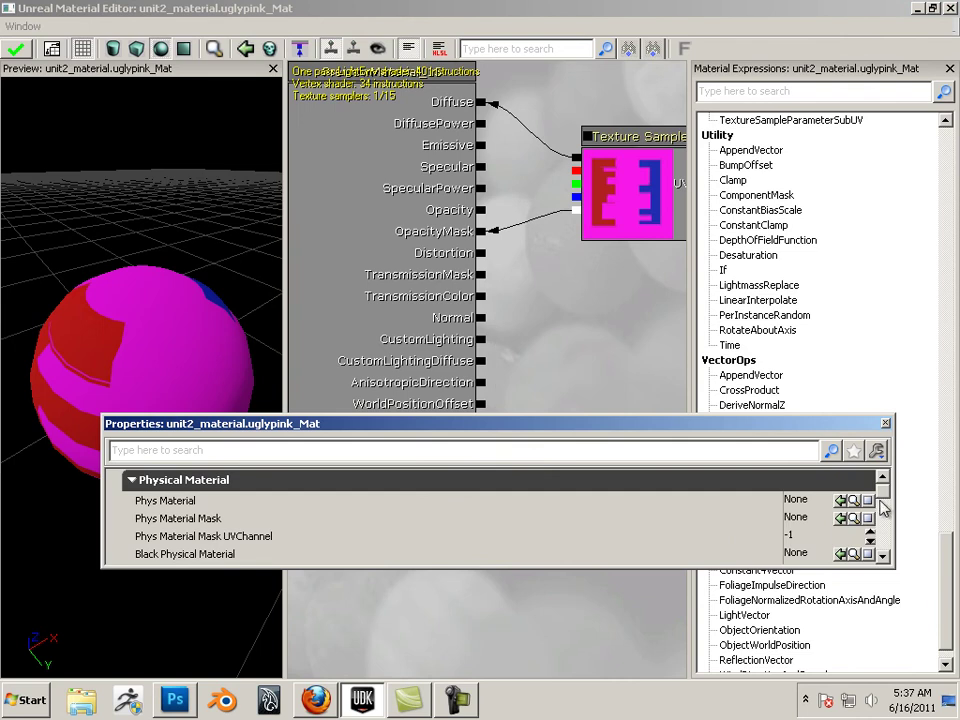
scroll(883, 500, down, 3)
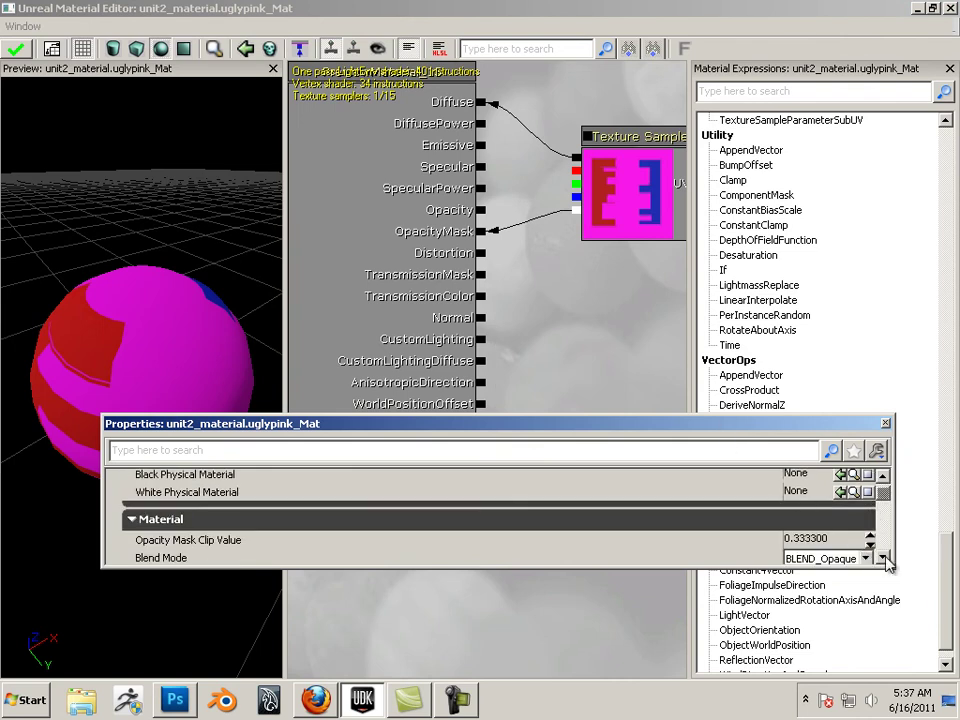
scroll(886, 564, down, 3)
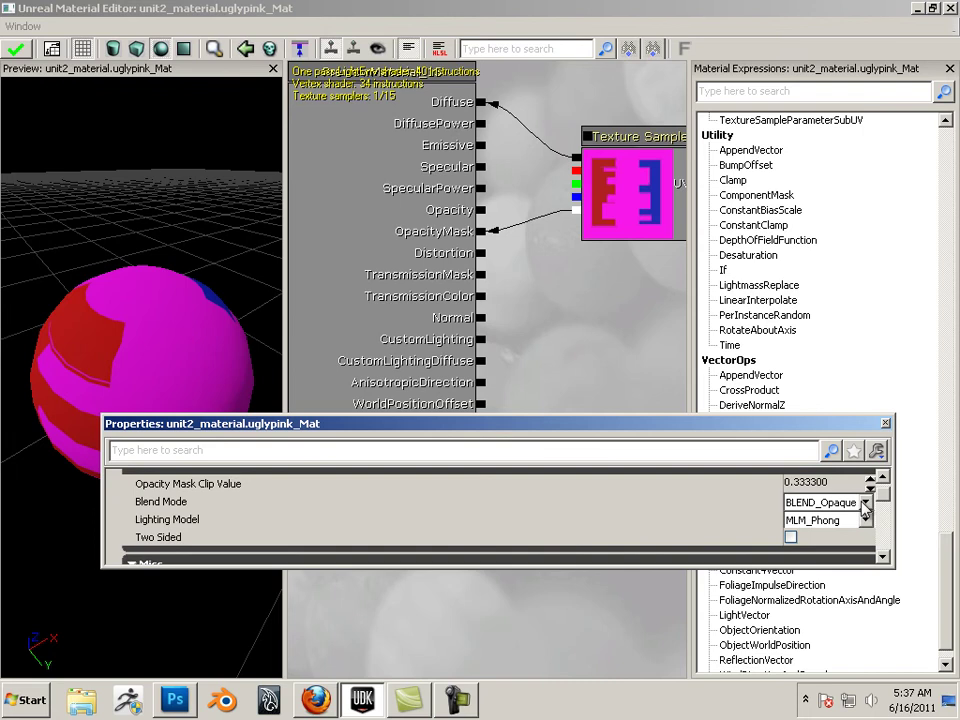
click(865, 503)
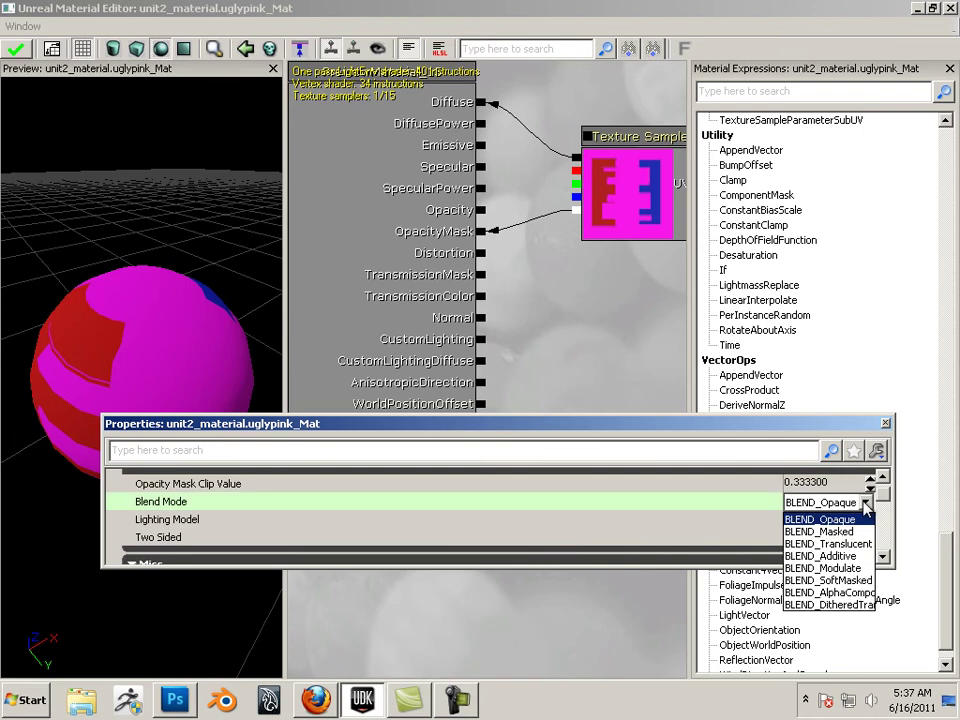
click(820, 531)
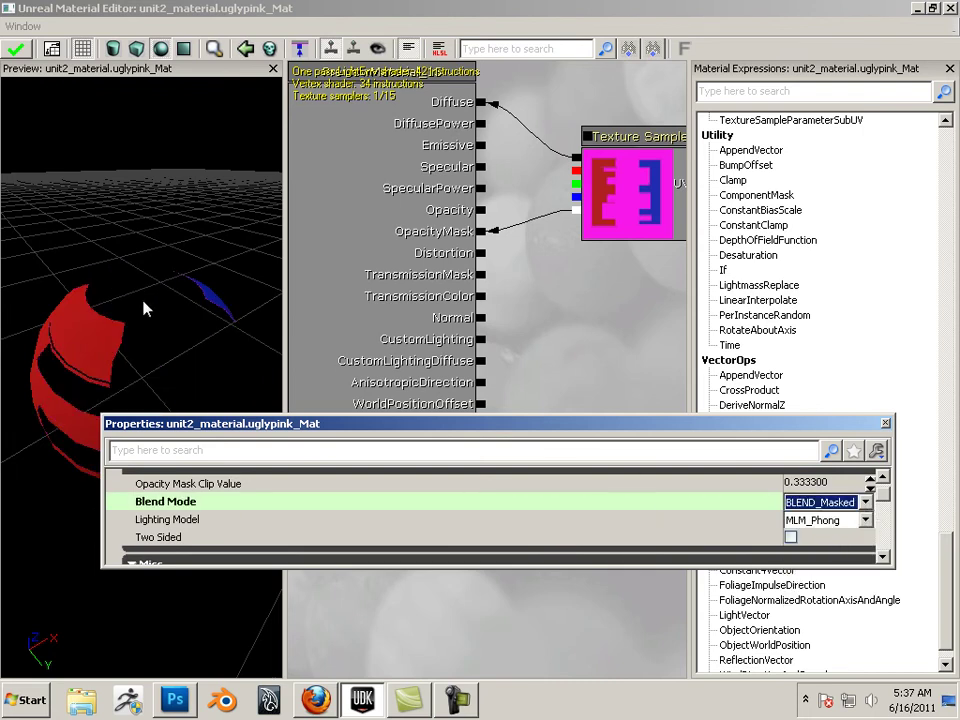
- Make the material Two Sided and inspect the masked shapes around the preview sphere
drag(143, 310, 519, 517)
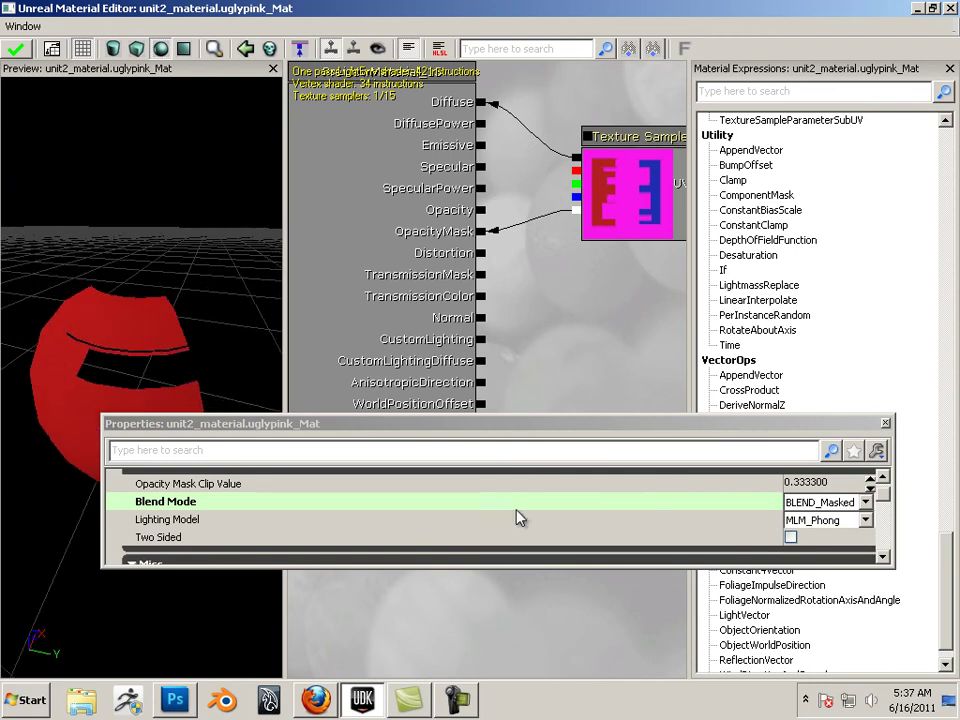
click(790, 537)
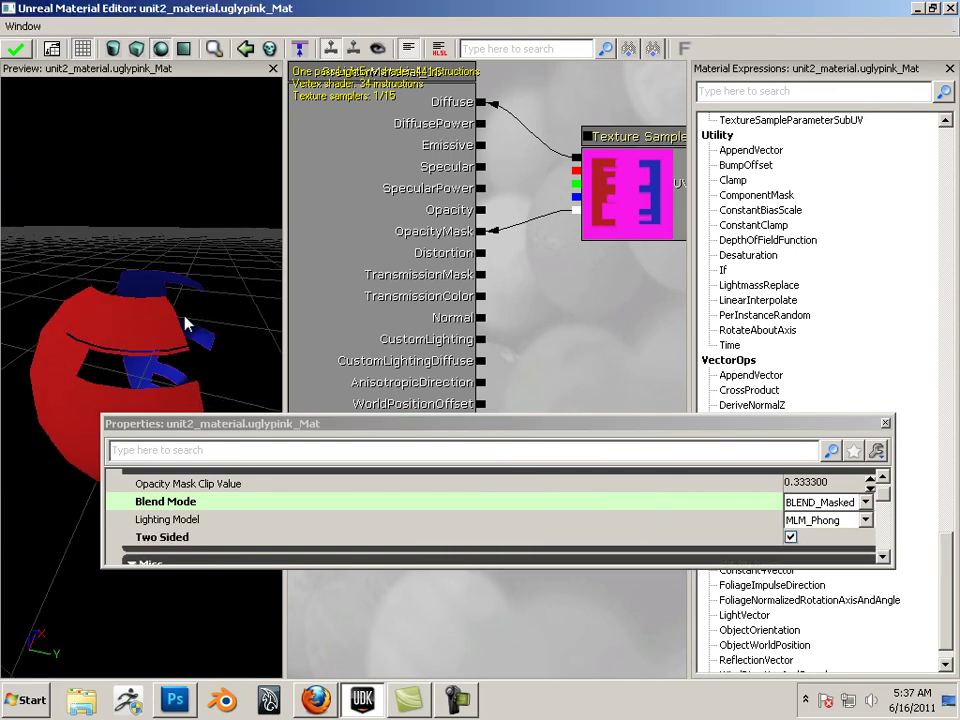
drag(185, 323, 26, 338)
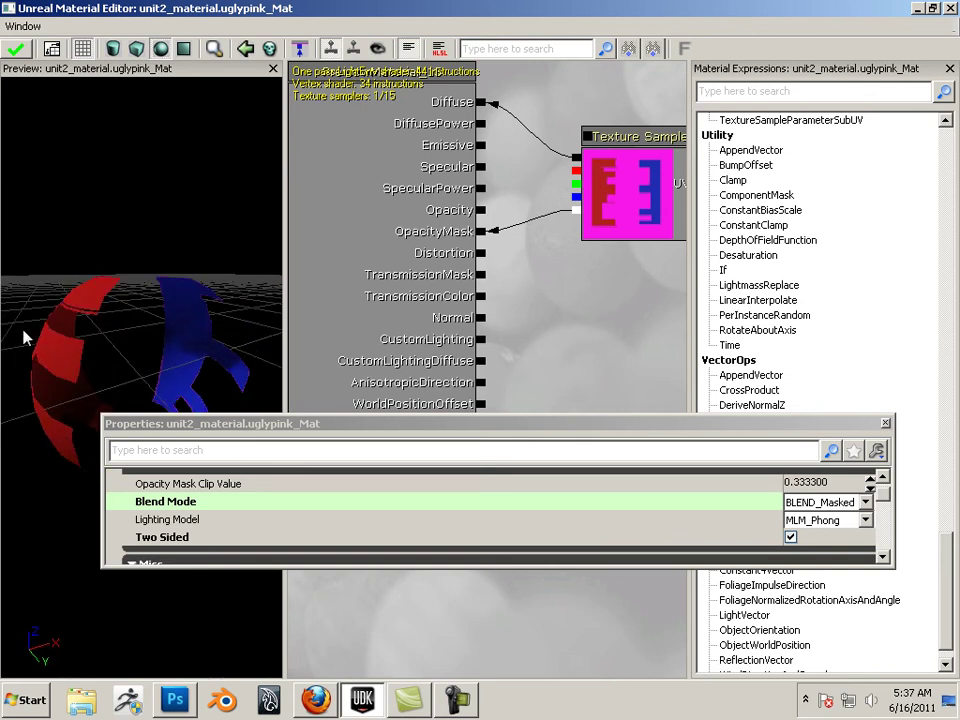
drag(371, 428, 497, 481)
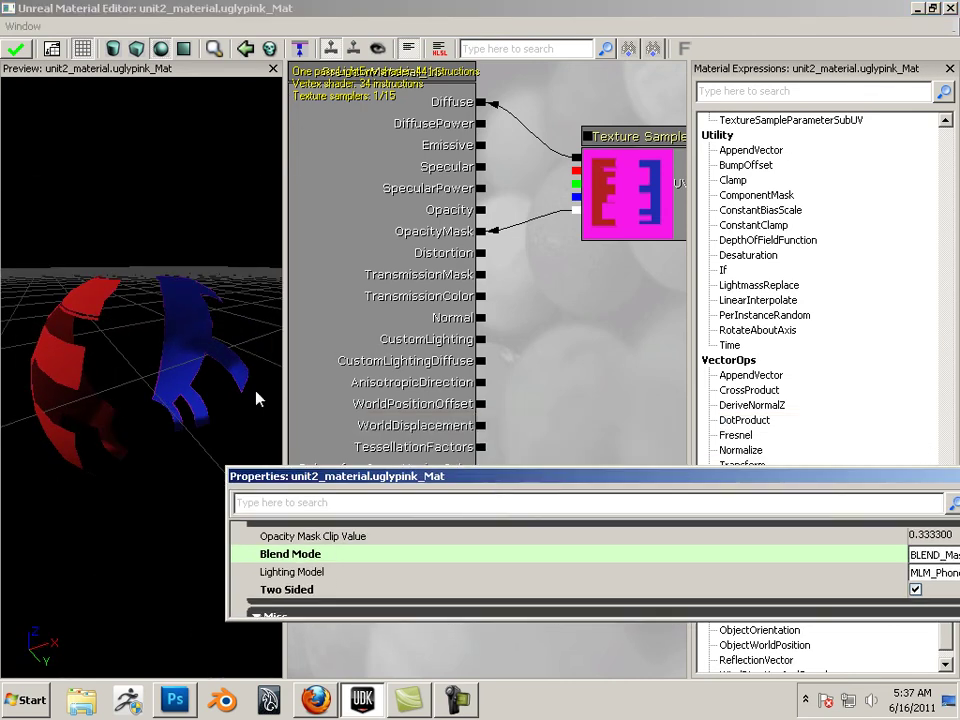
drag(256, 398, 190, 377)
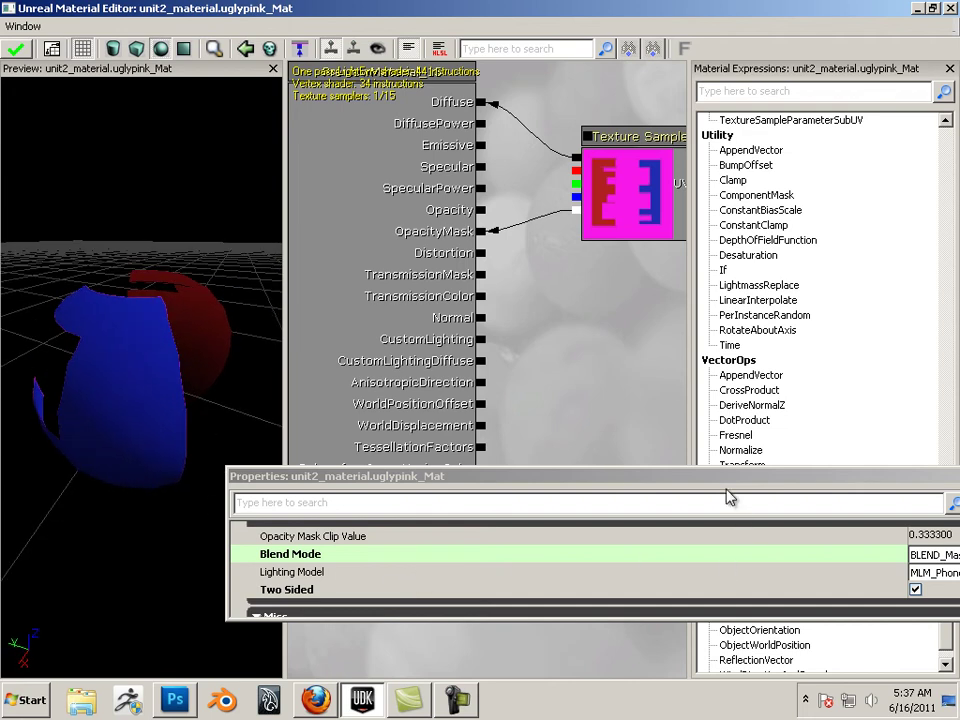
- Set the Opacity Mask Clip Value to 0.1 and examine the mask edges in a close preview
drag(726, 490, 547, 529)
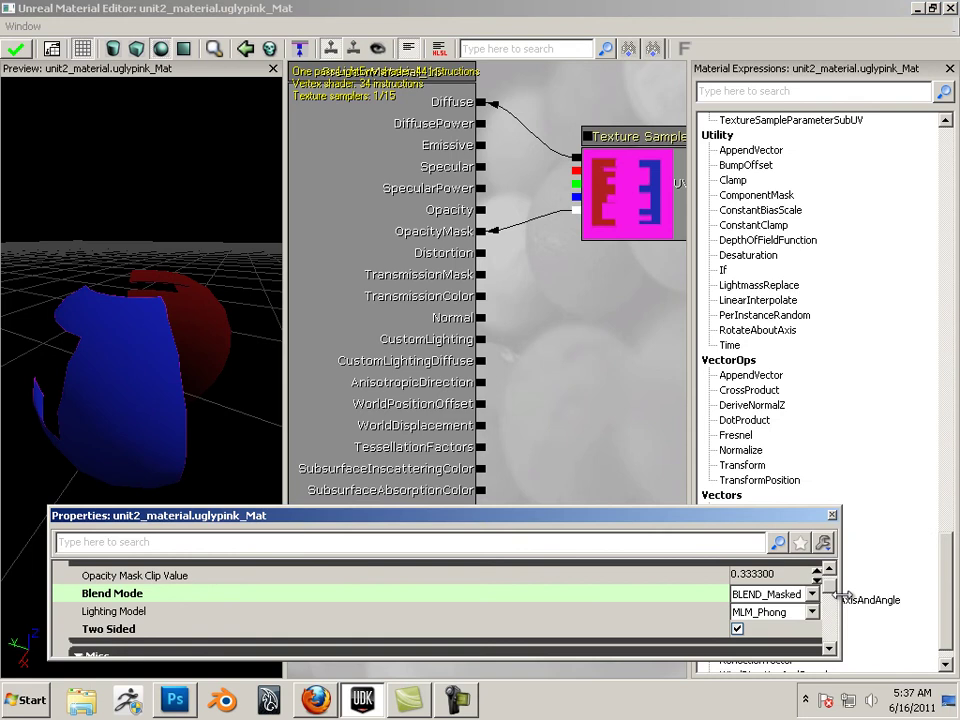
right_drag(212, 370, 232, 352)
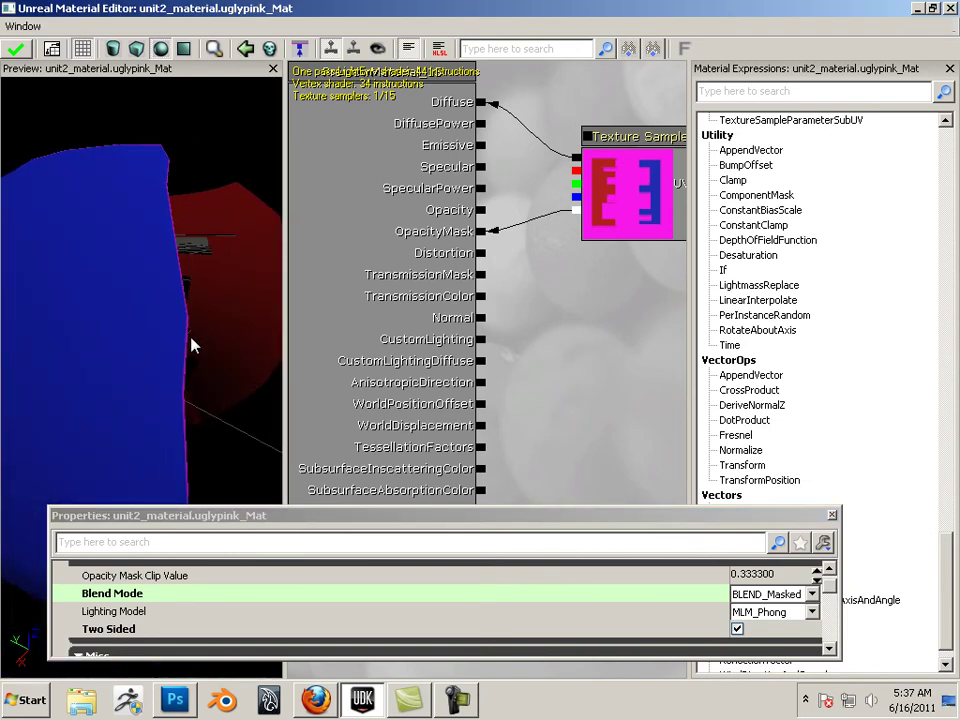
click(733, 578)
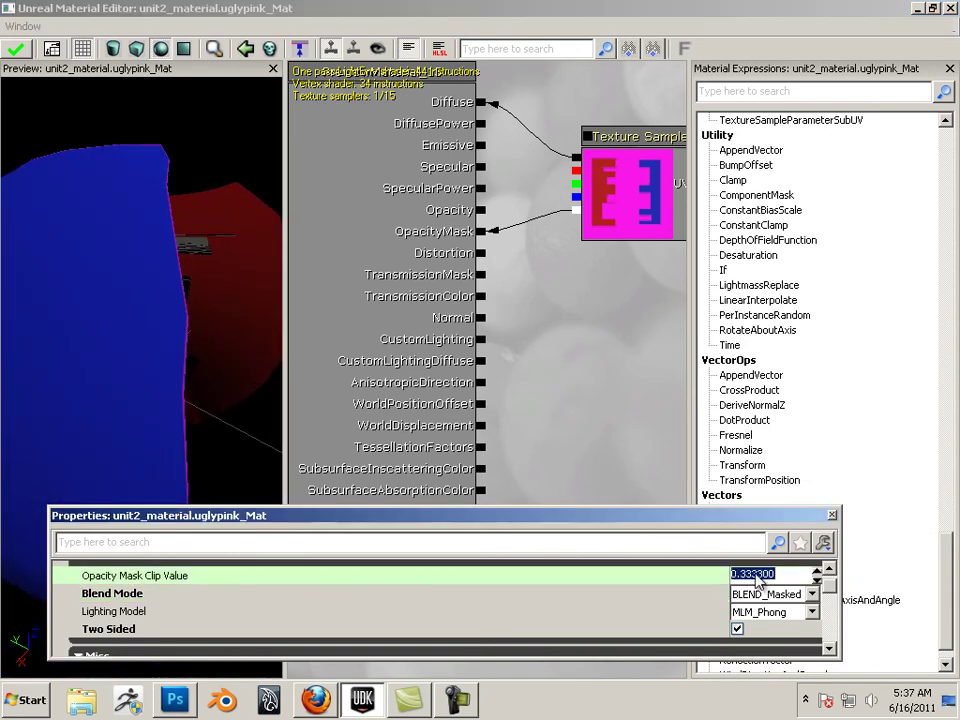
text(.1)
click(757, 576)
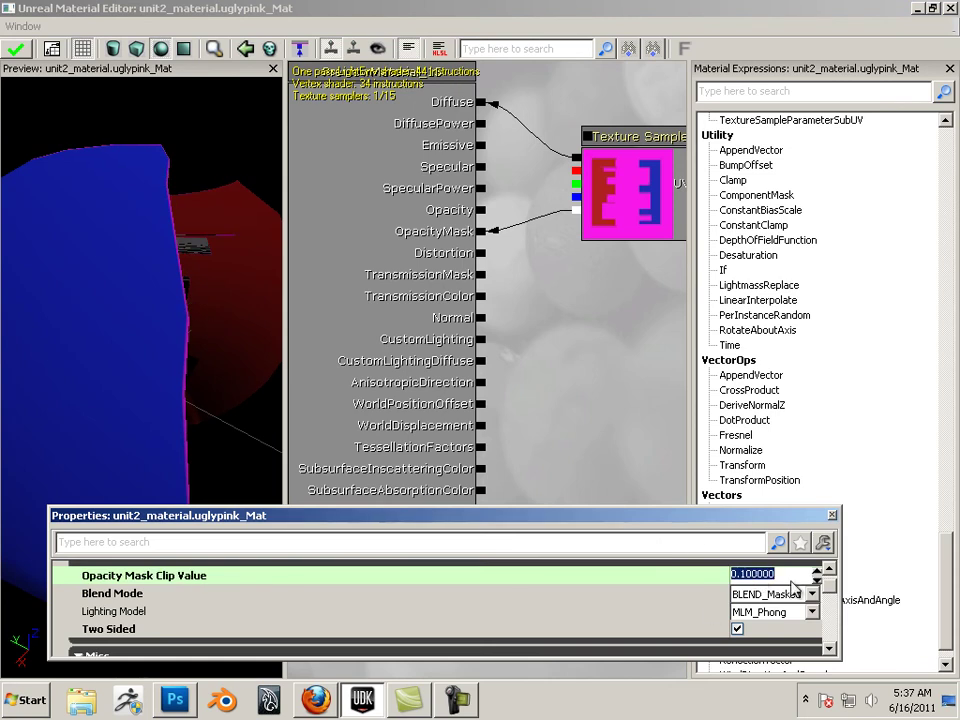
- Set the Opacity Mask Clip Value to 1 and inspect the effect on the preview sphere
click(789, 577)
double_click(789, 577)
text(1)
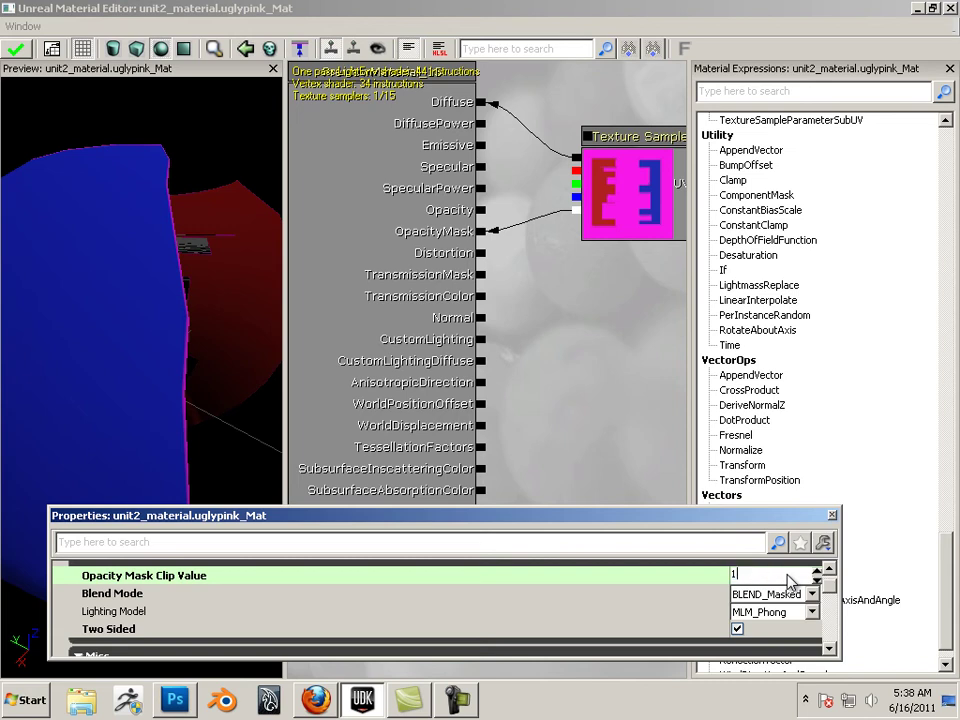
double_click(790, 577)
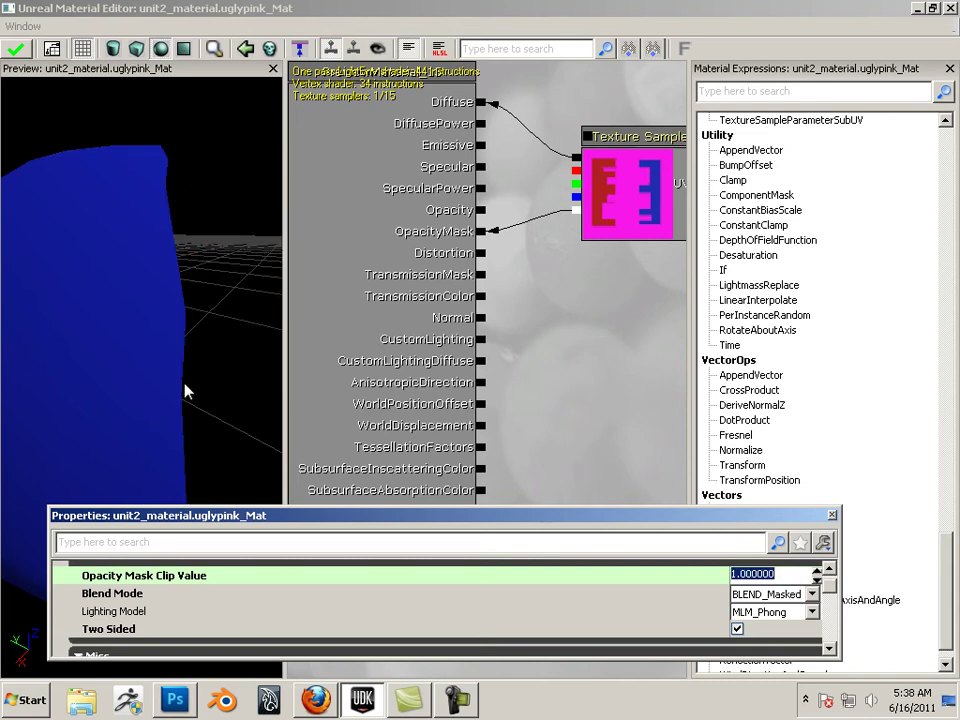
drag(185, 392, 119, 354)
- Lower the Opacity Mask Clip Value to 0.8 and check the preview sphere again
click(768, 576)
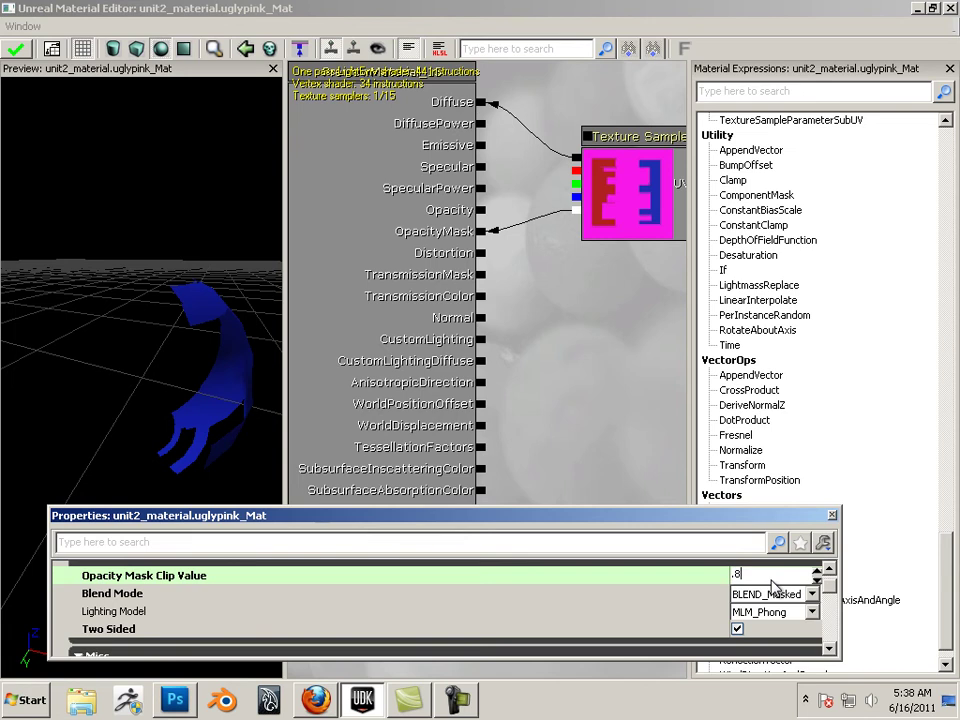
key(Return)
drag(139, 337, 530, 482)
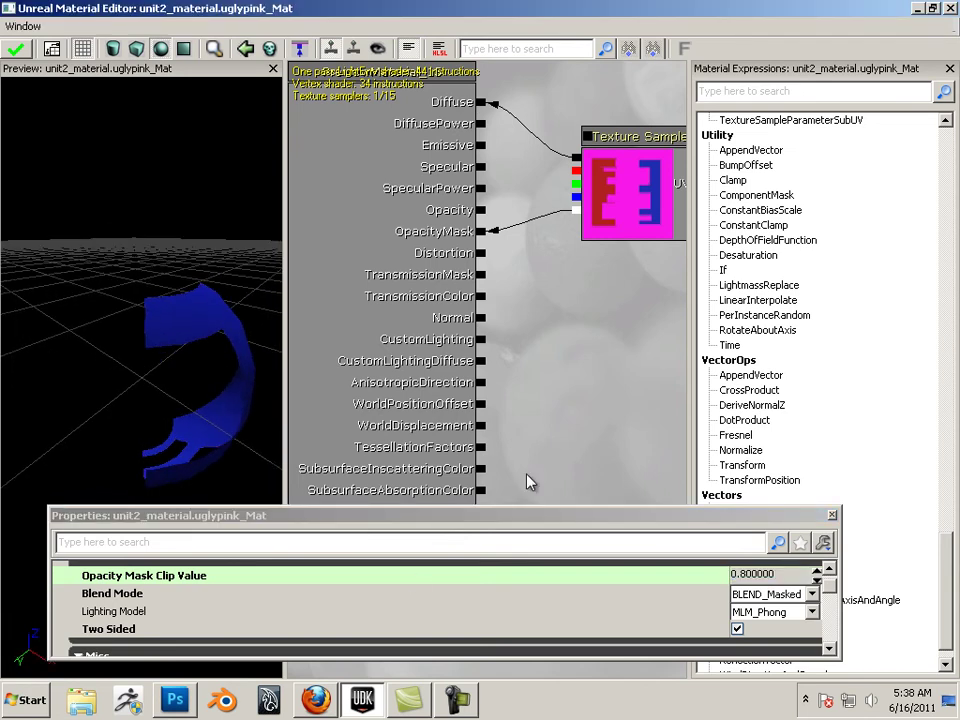
- Try Opacity Mask Clip Values of 0.6 and 0.5, checking the preview sphere for the gray-masked shape
click(788, 578)
text(.)
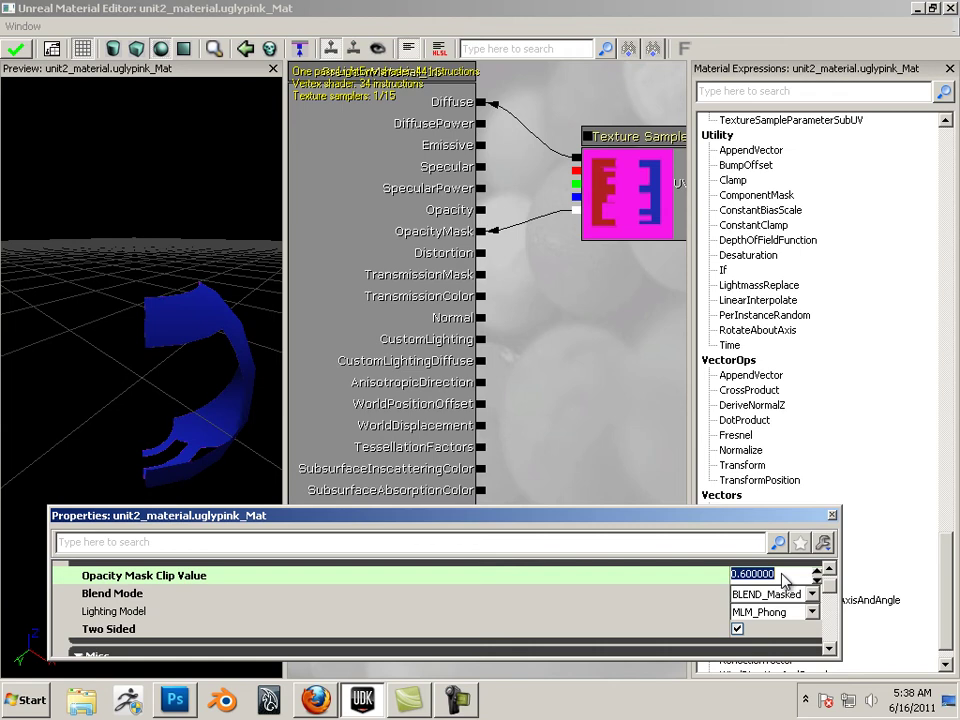
text(.5)
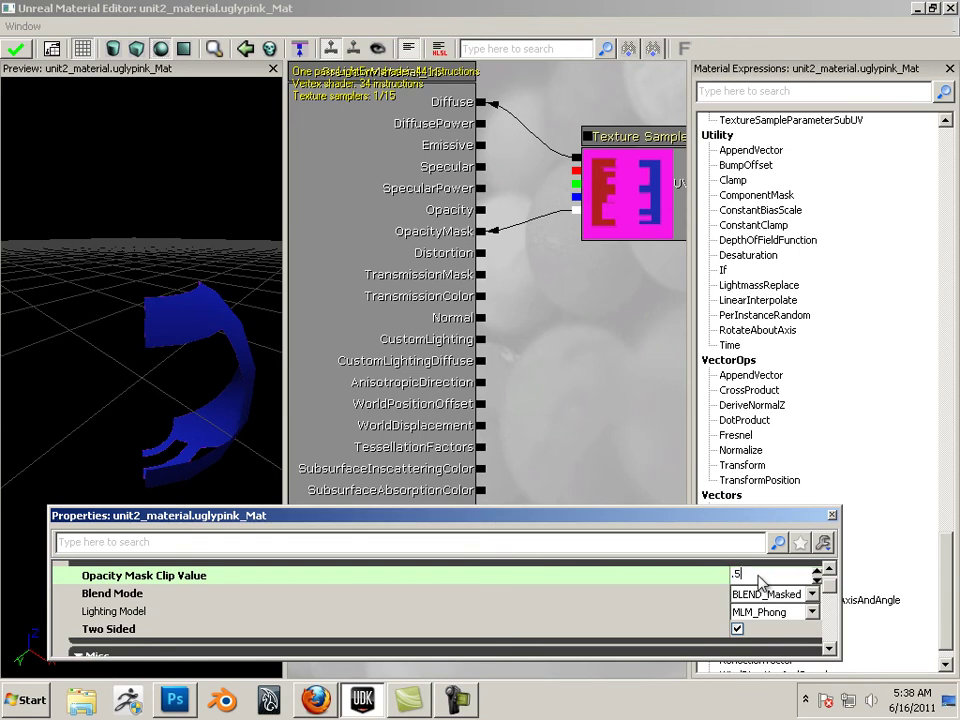
click(762, 578)
drag(140, 322, 242, 444)
- Set the Opacity Mask Clip Value to 0.3 and inspect both shapes on the preview sphere
click(762, 586)
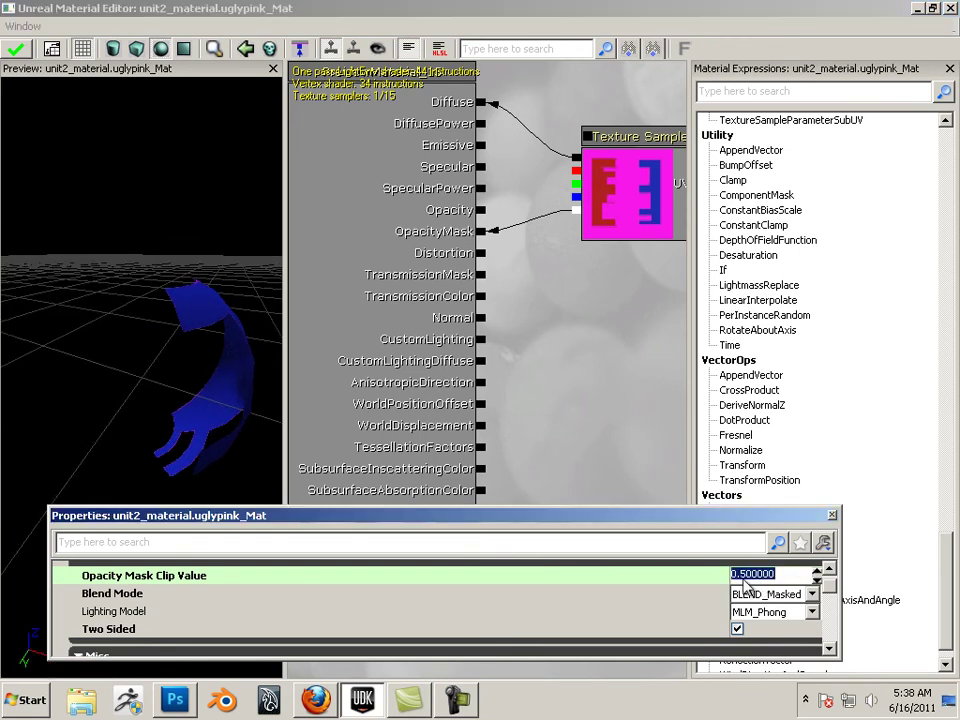
text(.)
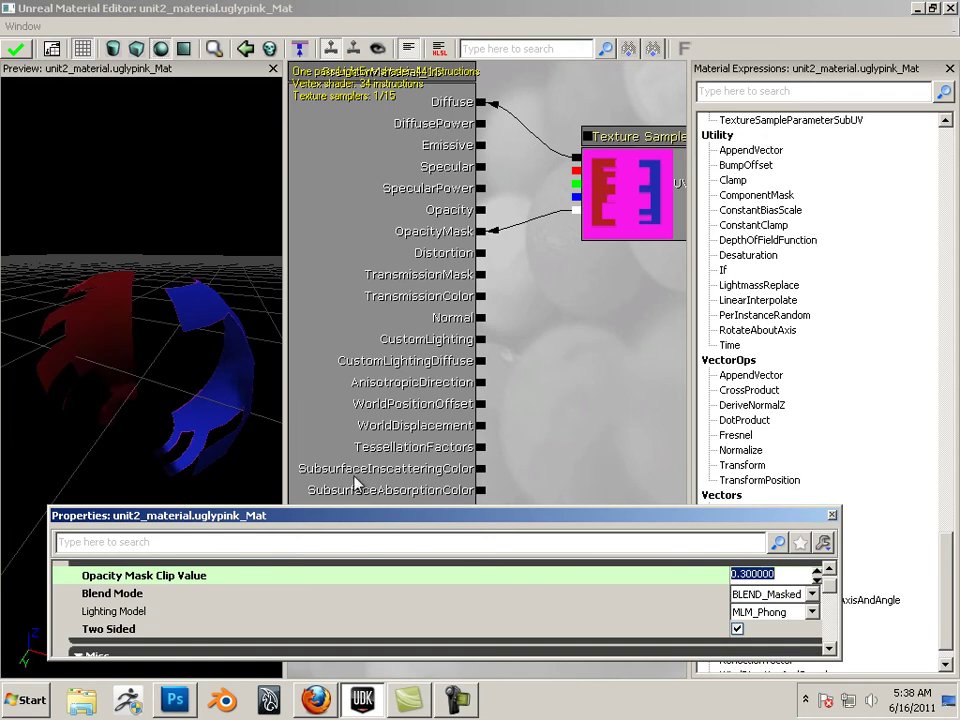
drag(170, 388, 152, 403)
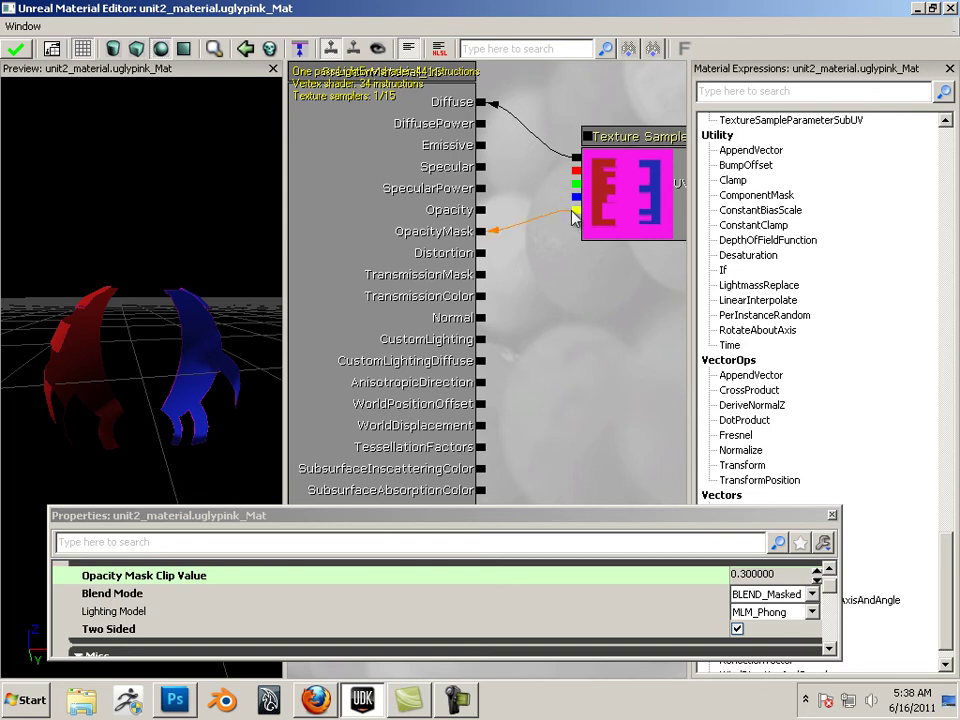
- Break the alpha output's link to OpacityMask, connect it to Opacity instead, and check the preview sphere
drag(544, 278, 501, 285)
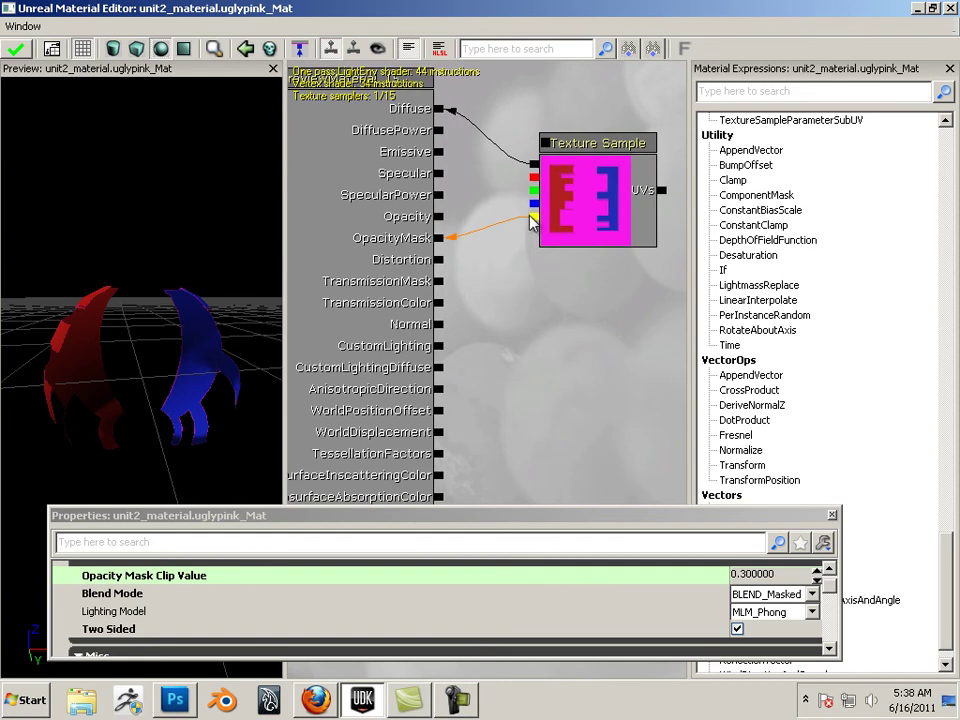
right_click(534, 220)
click(560, 205)
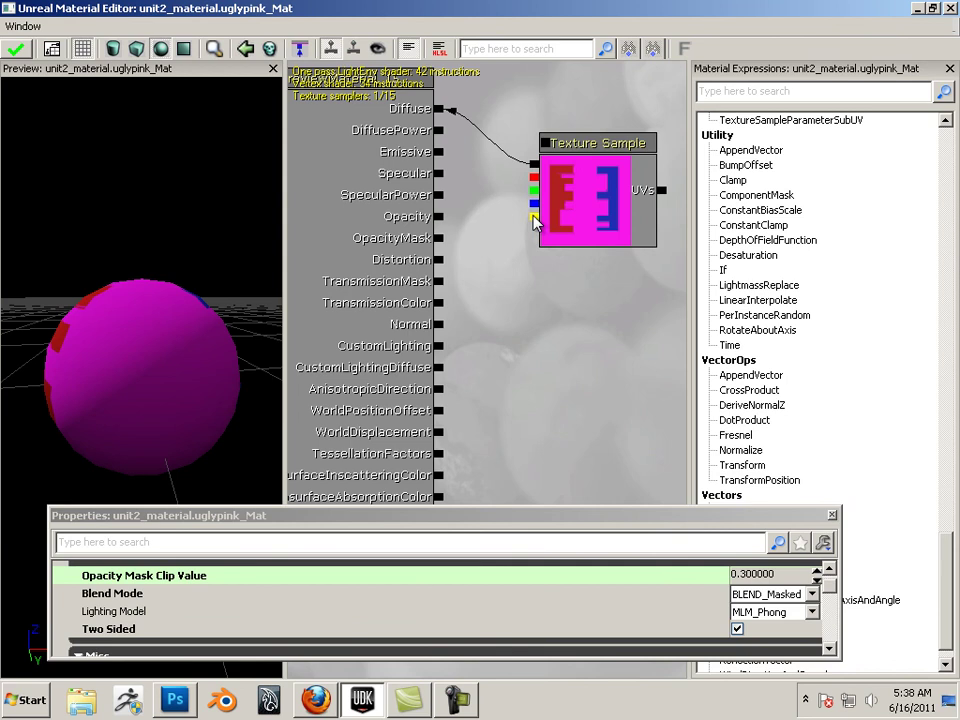
drag(534, 221, 438, 216)
mouse_move(183, 313)
mouse_down()
mouse_move(246, 332)
mouse_move(332, 510)
mouse_move(189, 321)
mouse_up()
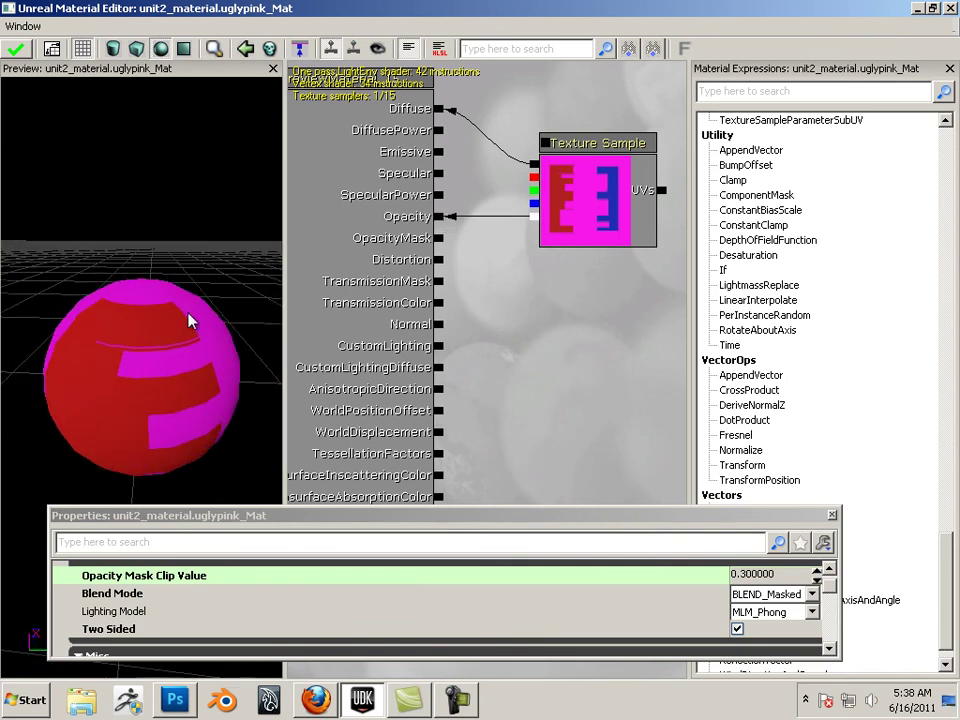
- Undock the material's Properties panel and place it over the lower graph area, wide enough to read the Blend Mode value
double_click(245, 522)
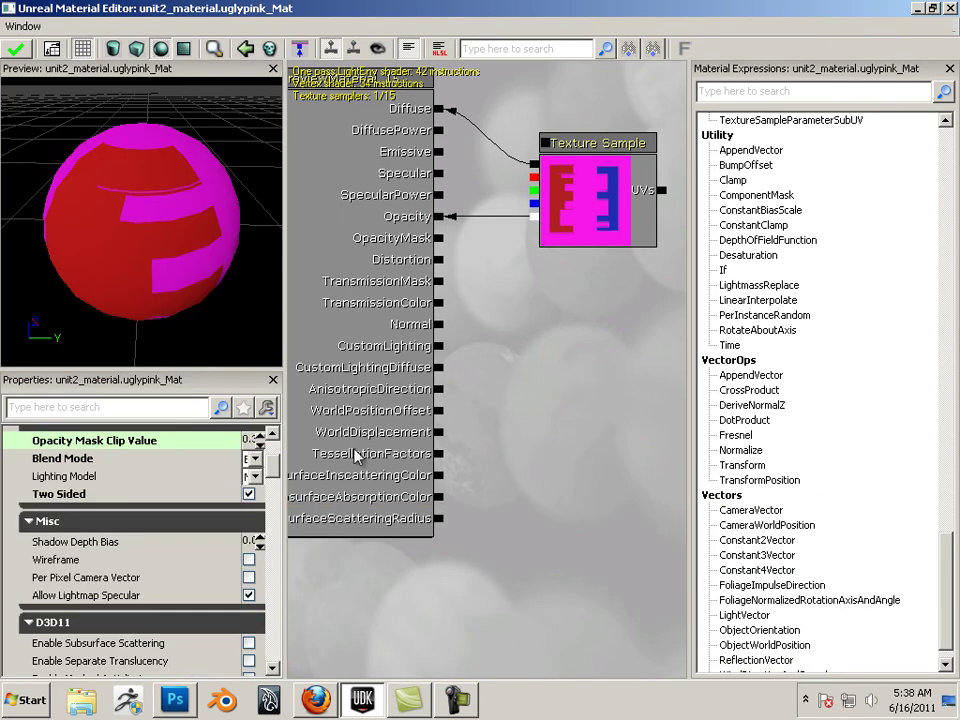
drag(183, 380, 228, 488)
drag(208, 386, 507, 400)
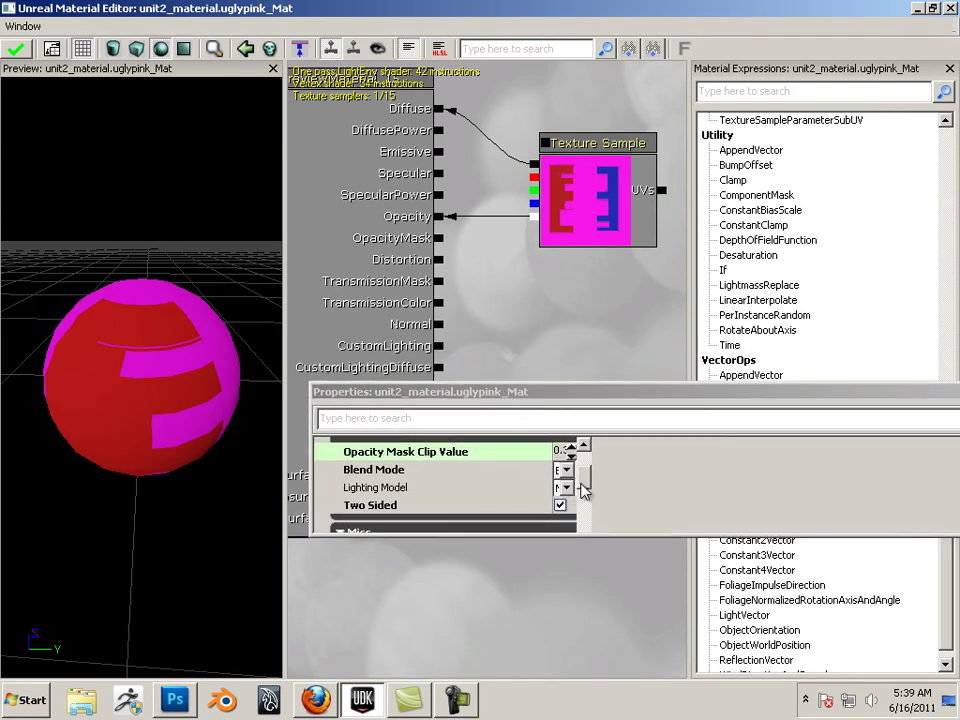
drag(589, 425, 427, 519)
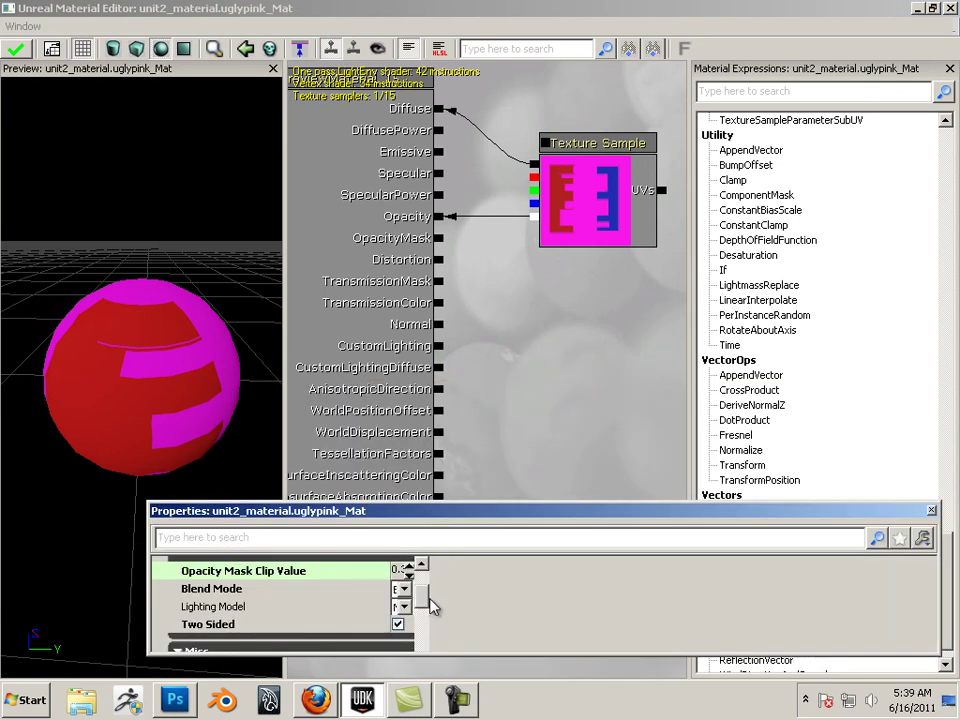
drag(458, 514, 483, 462)
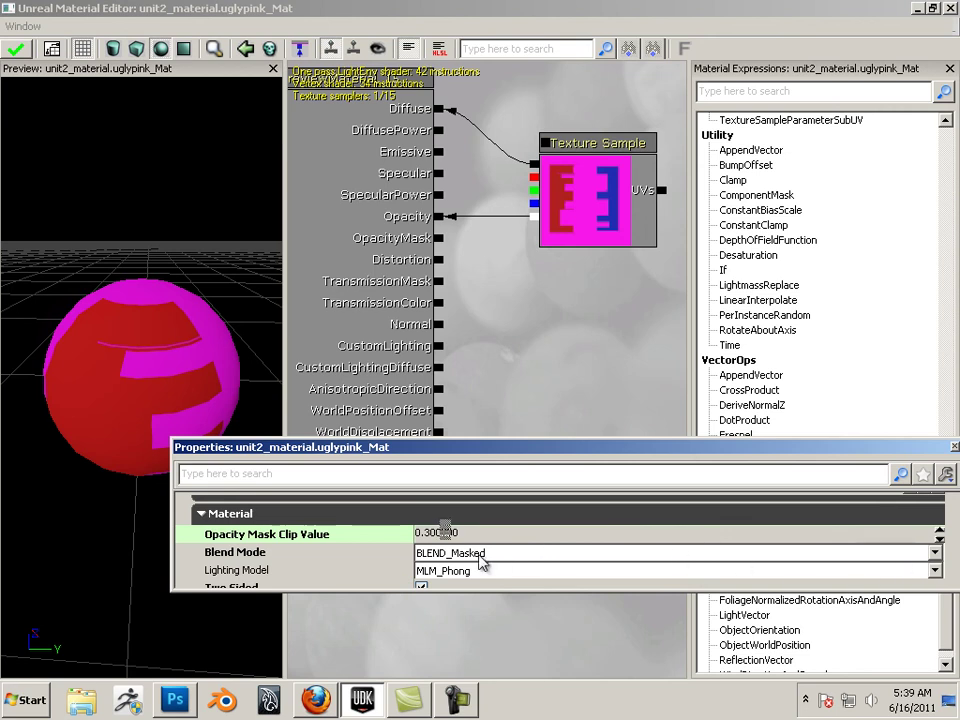
- Set the material's Blend Mode to BLEND_Additive and inspect both shapes on the preview sphere
click(483, 561)
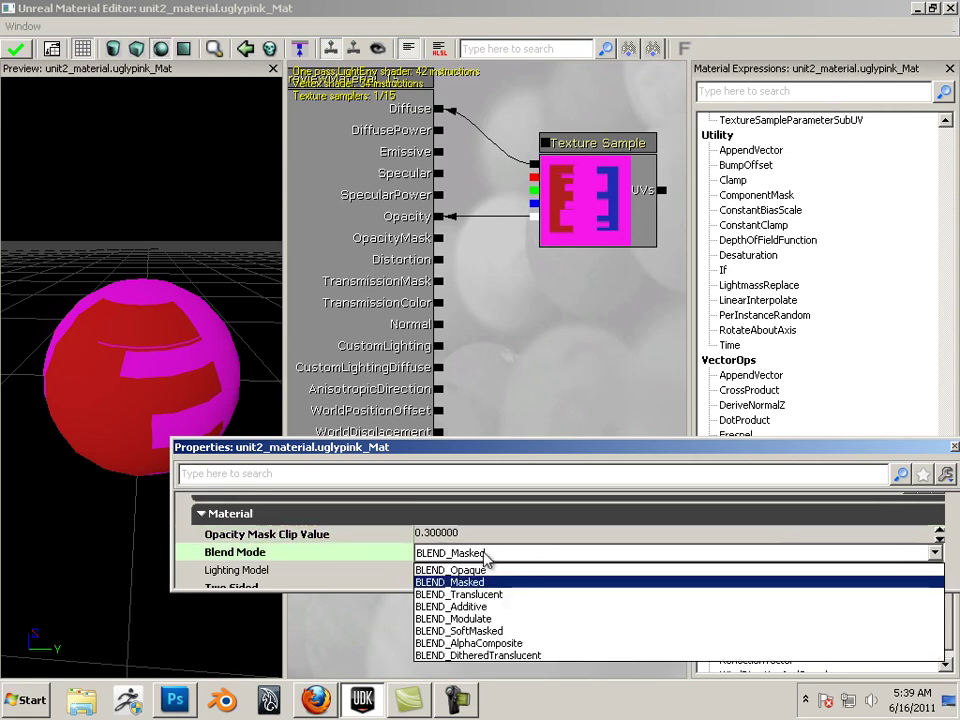
click(493, 607)
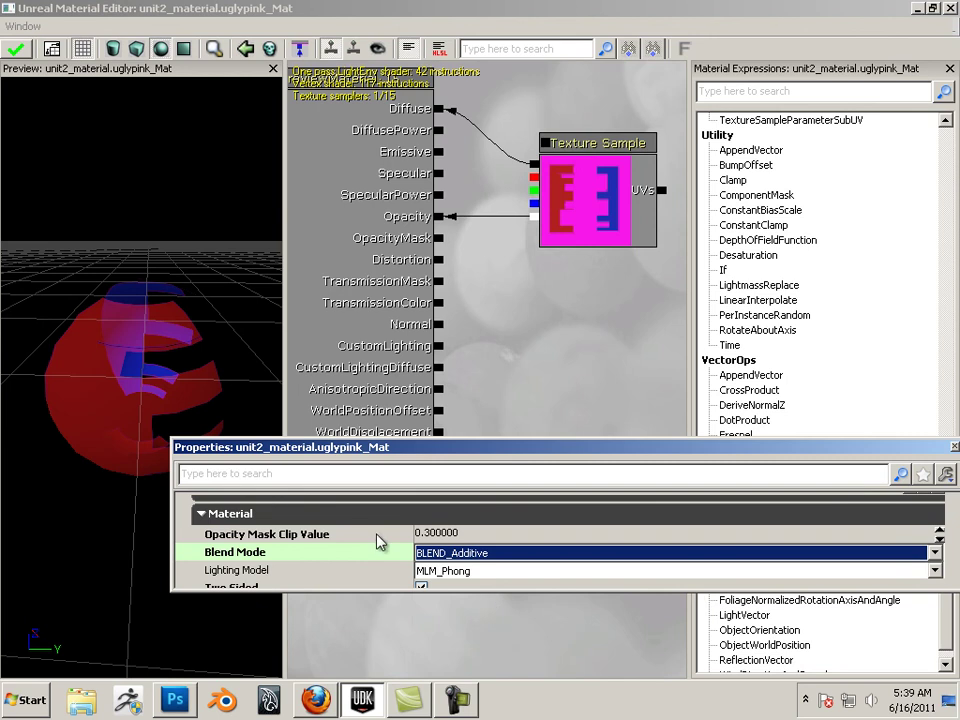
drag(172, 373, 290, 330)
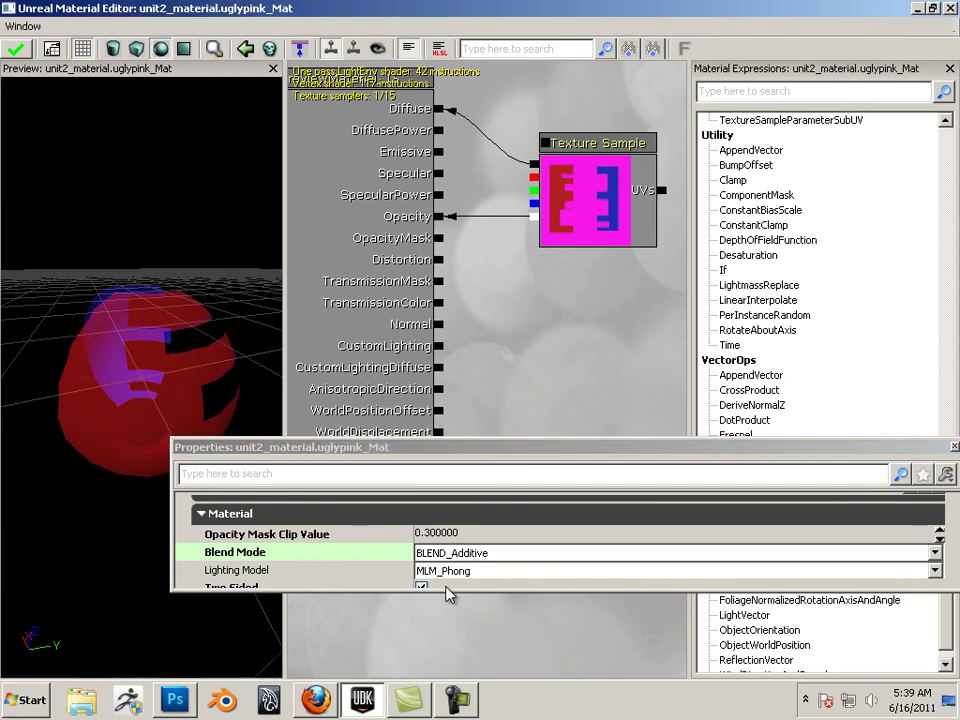
drag(198, 305, 114, 343)
- Try an Opacity Mask Clip Value of 0.5 with the additive blend and check the preview sphere
click(476, 536)
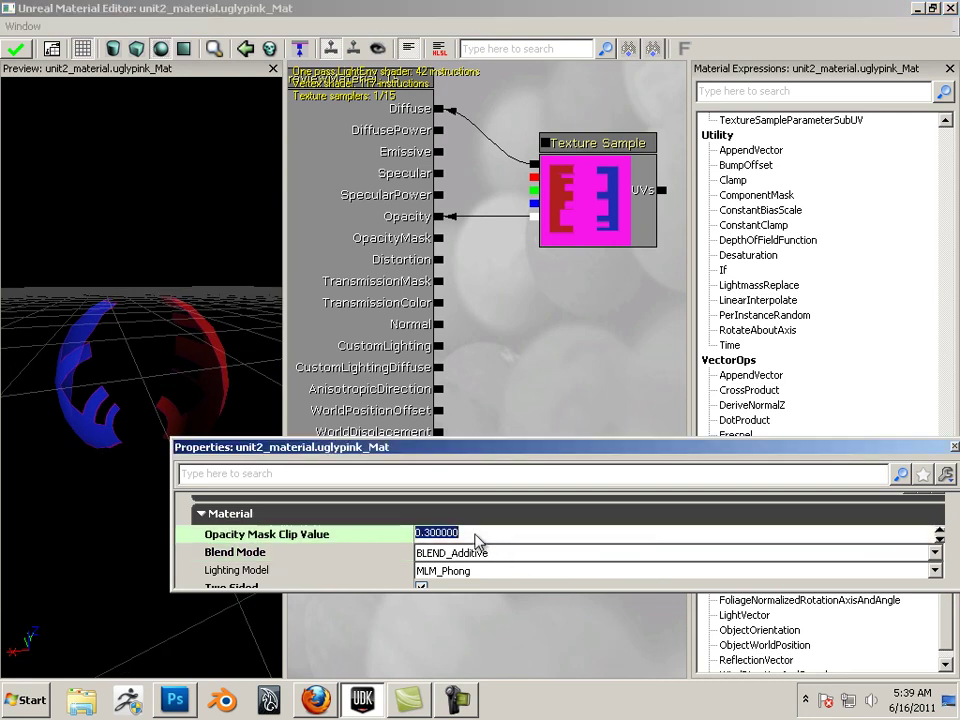
text(.5)
key(Return)
drag(116, 421, 127, 349)
- Set the Opacity Mask Clip Value to 1 and inspect the preview sphere from other angles
click(470, 533)
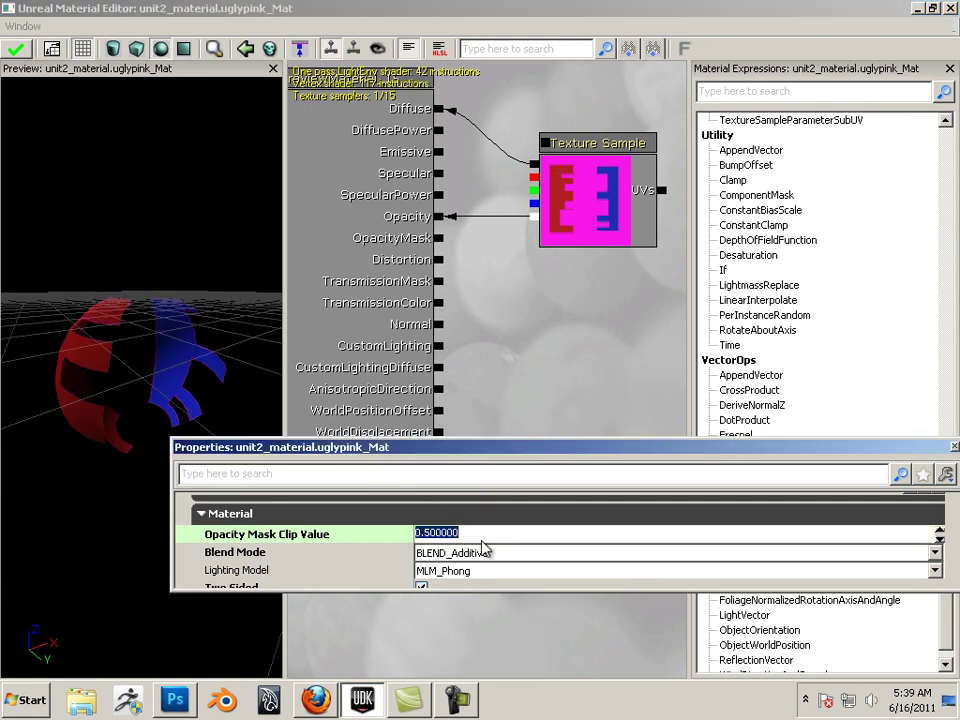
text(.)
click(489, 538)
click(480, 533)
text(1)
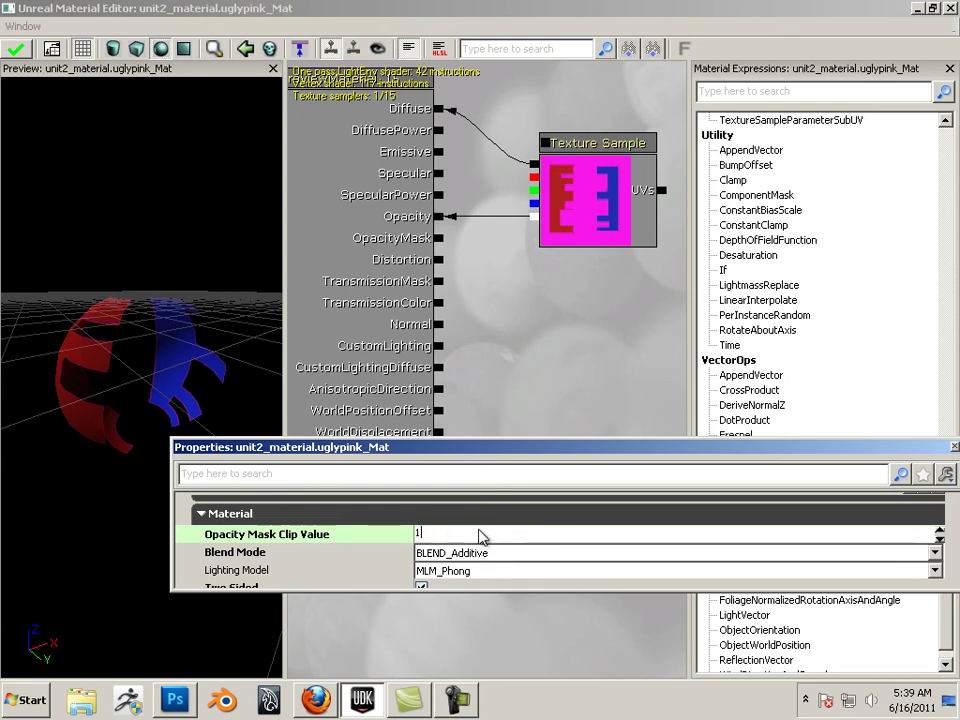
key(Return)
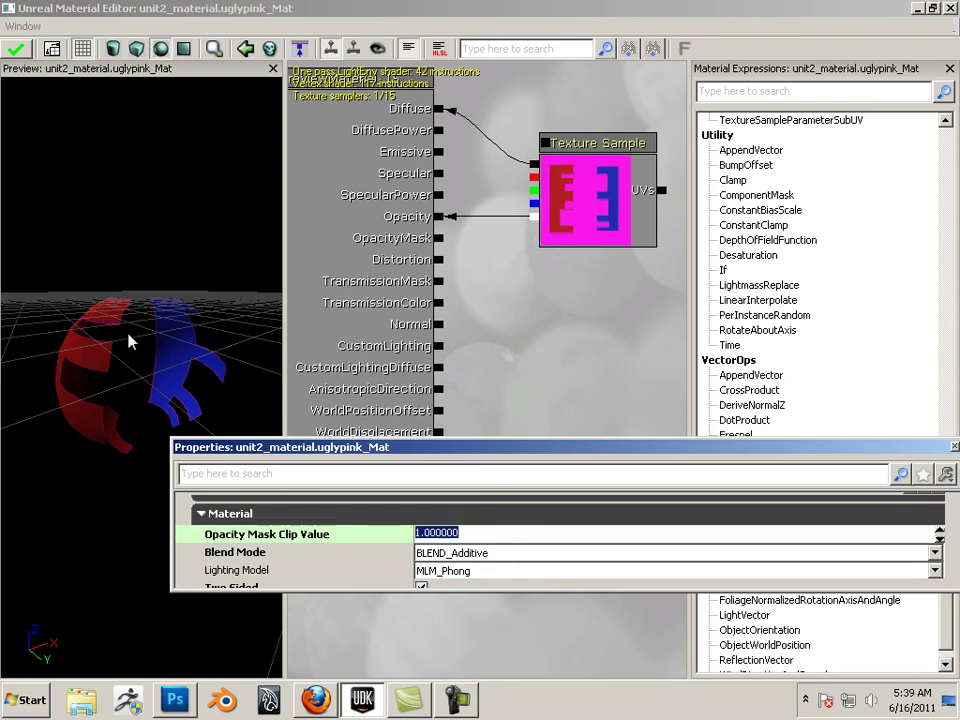
drag(142, 370, 140, 426)
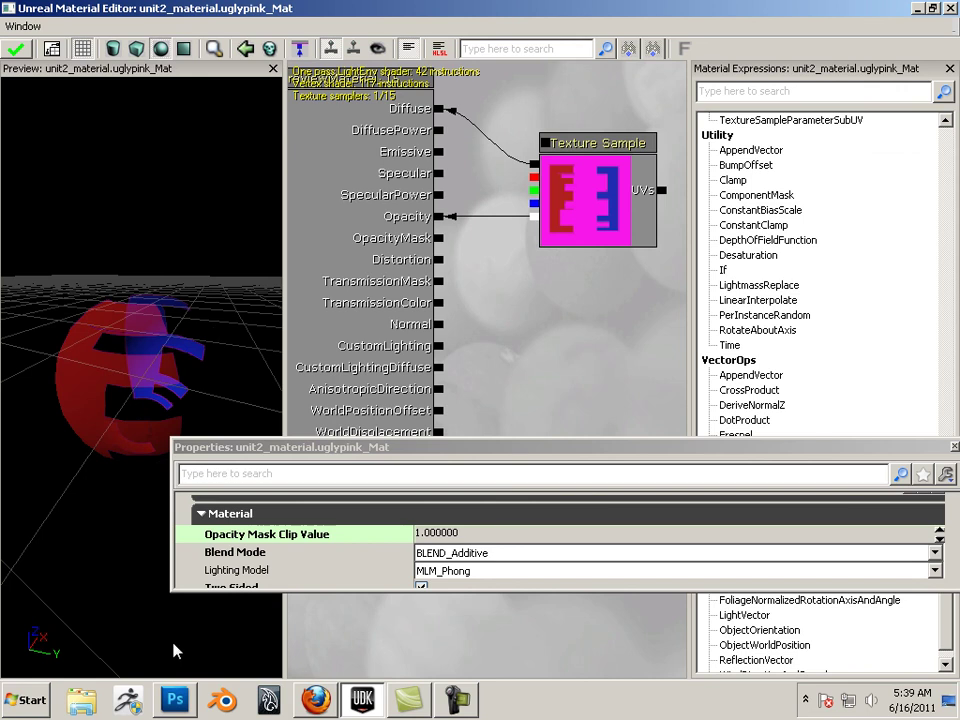
- Switch to Photoshop, choose a dark gray foreground color, and repaint the left gray shape in the Alpha 1 channel with it
click(175, 699)
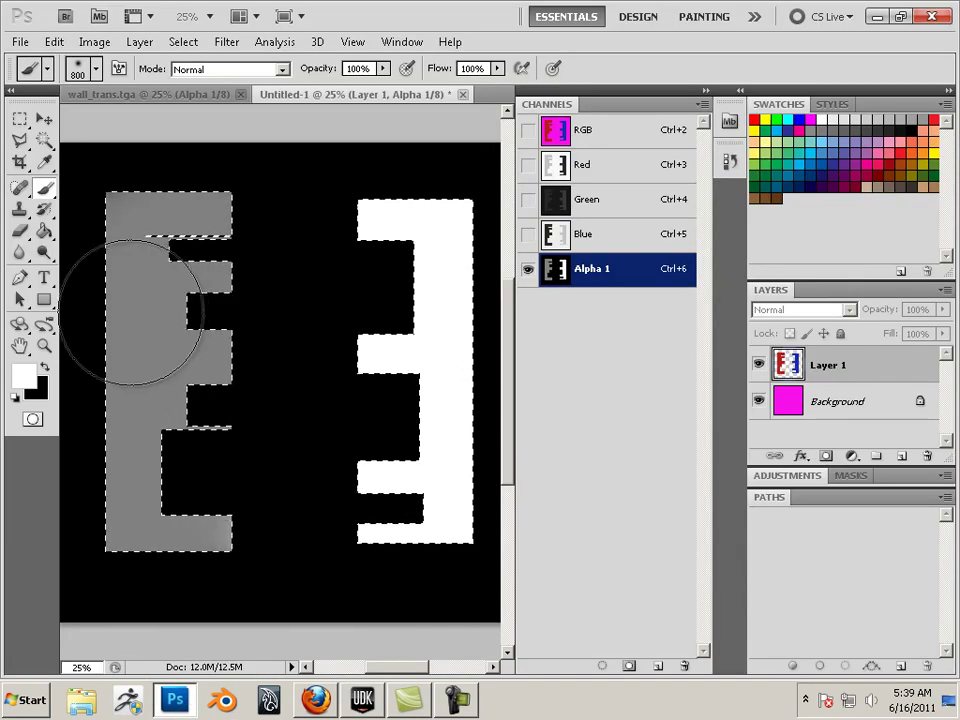
click(22, 376)
click(237, 335)
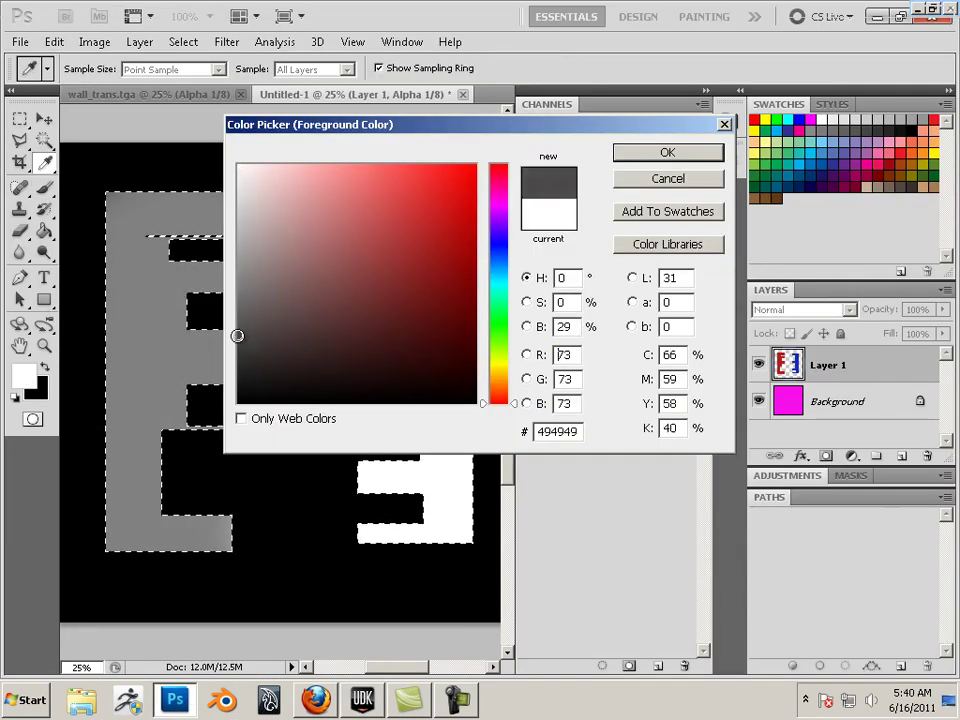
drag(237, 335, 237, 340)
click(660, 154)
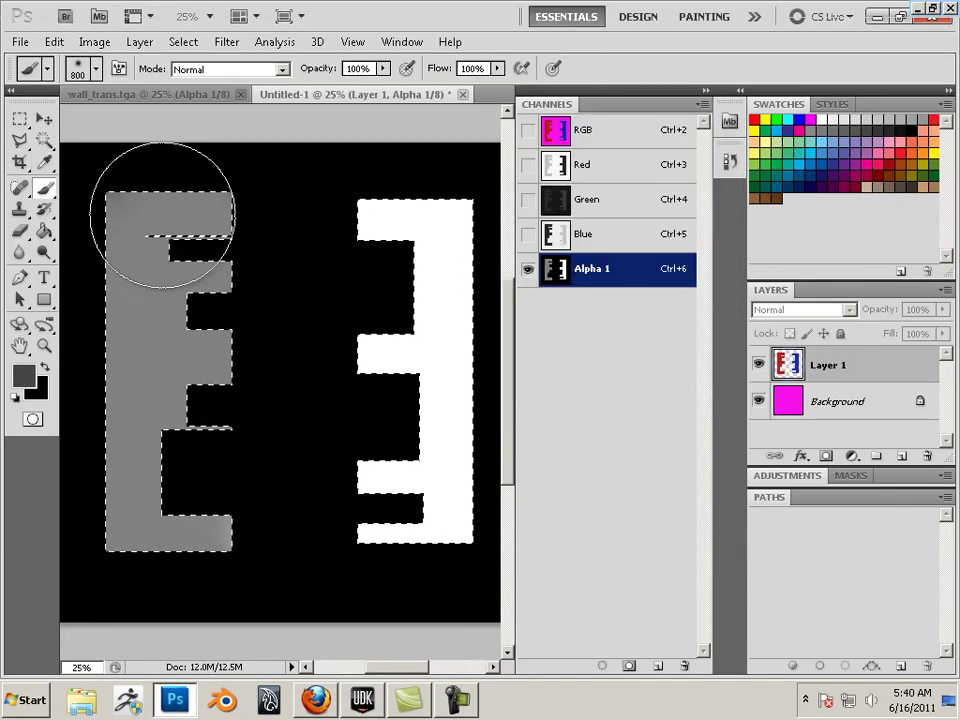
mouse_move(163, 215)
mouse_down()
mouse_move(96, 311)
mouse_move(171, 546)
mouse_move(274, 214)
mouse_move(105, 375)
mouse_up()
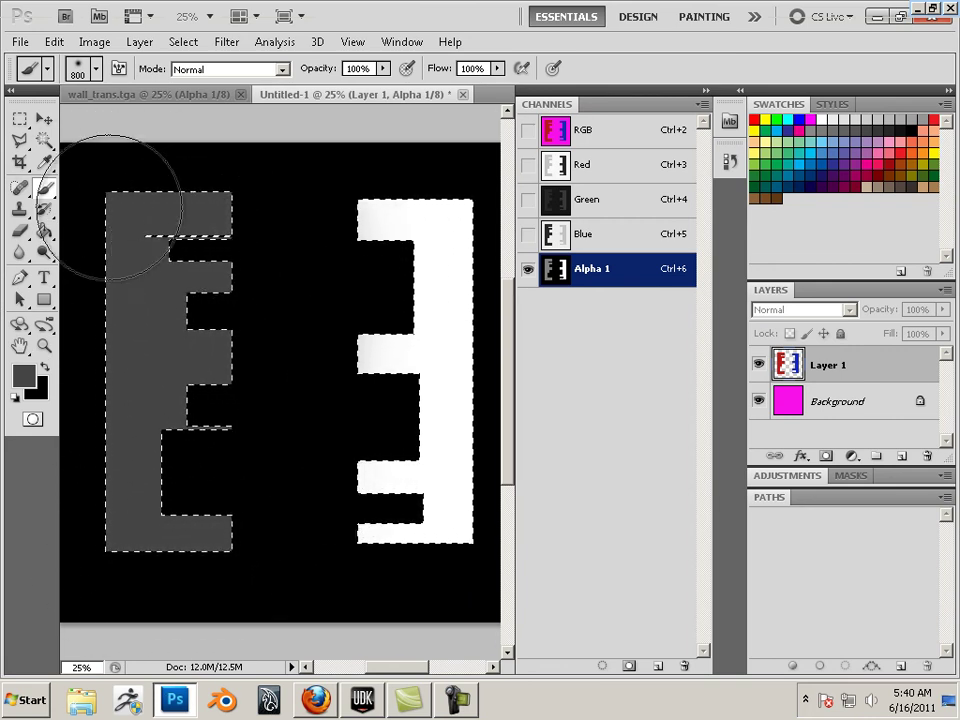
- Save the image as a Targa copy with alpha channels, replacing uglypink.tga in the Unit 2 IP_texture folder
click(20, 42)
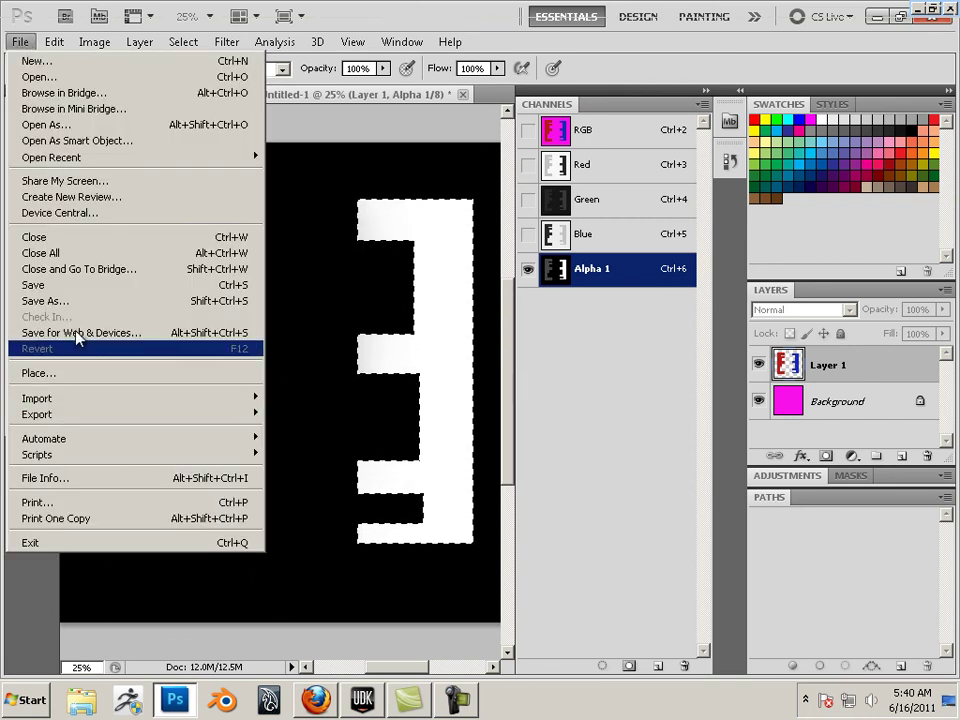
click(45, 300)
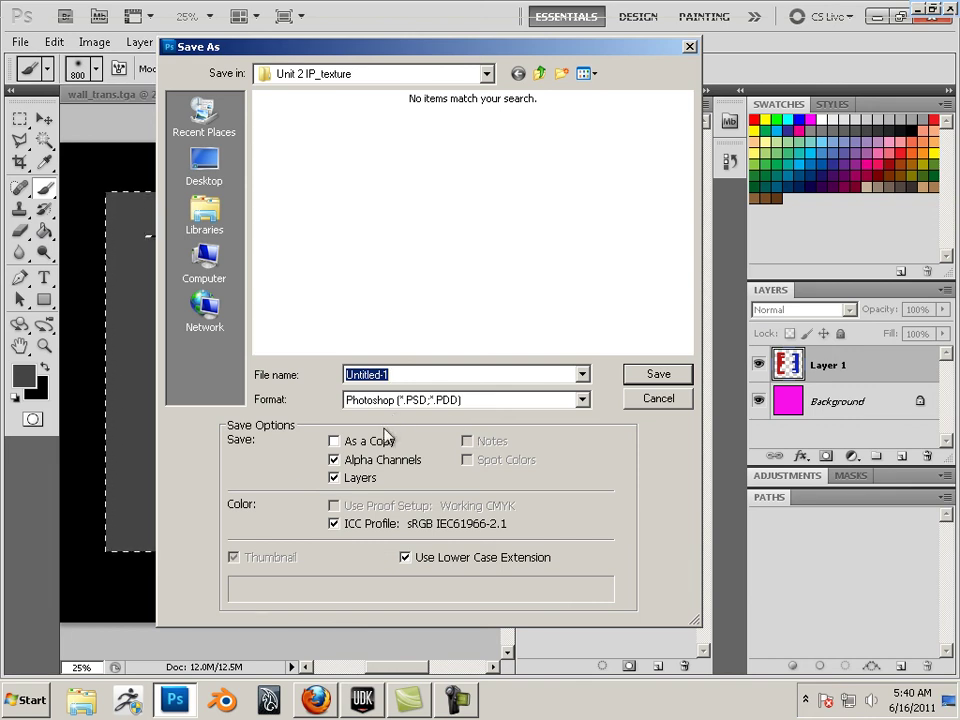
click(420, 399)
click(388, 574)
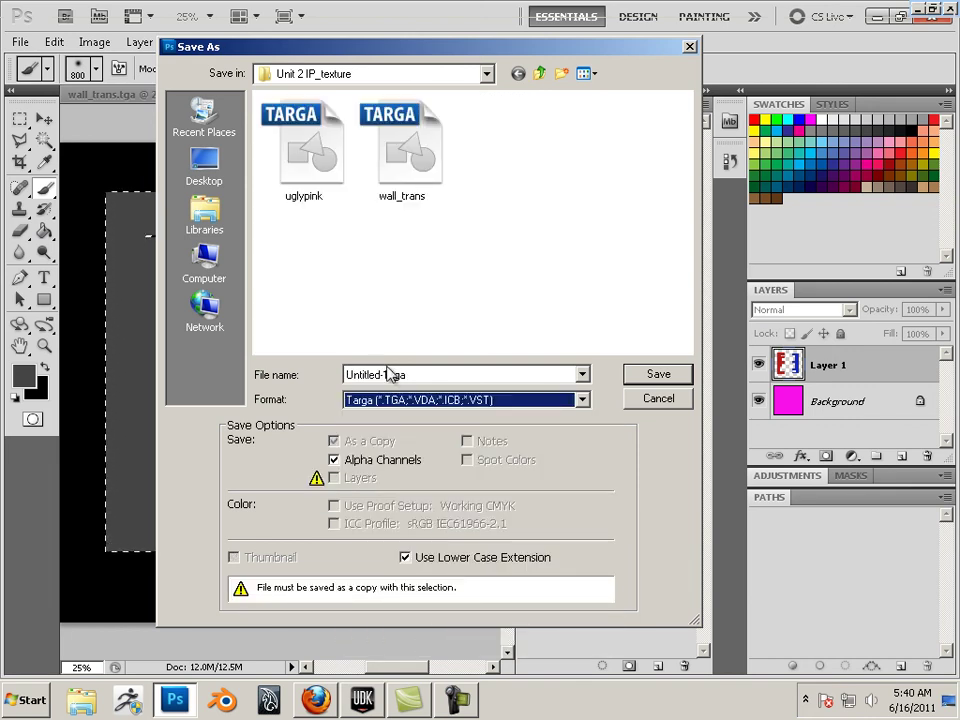
click(315, 150)
click(658, 373)
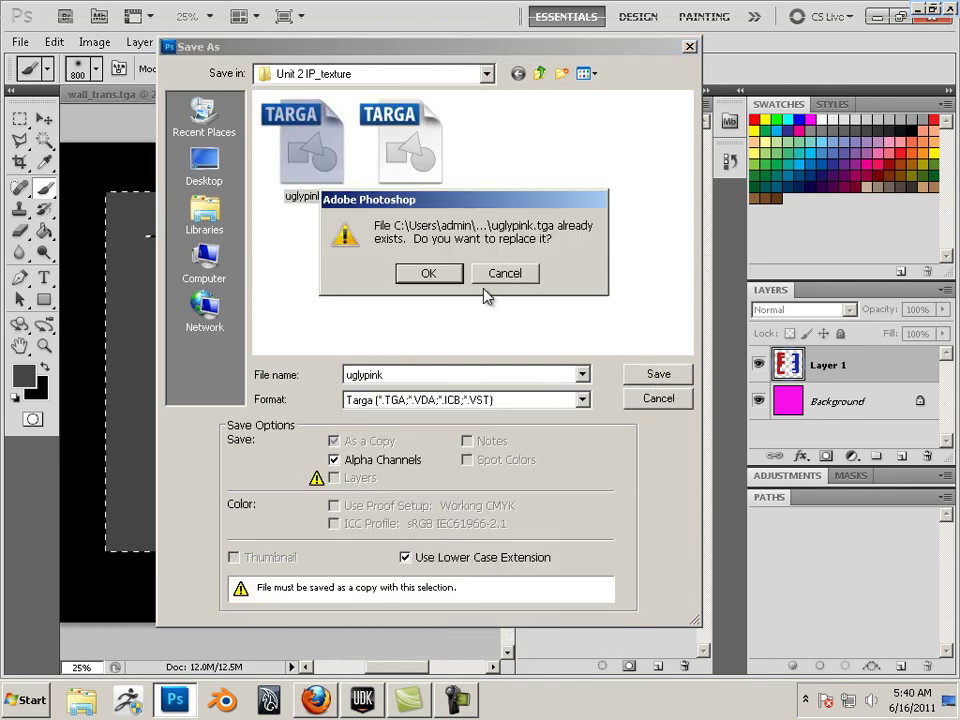
click(428, 273)
click(430, 287)
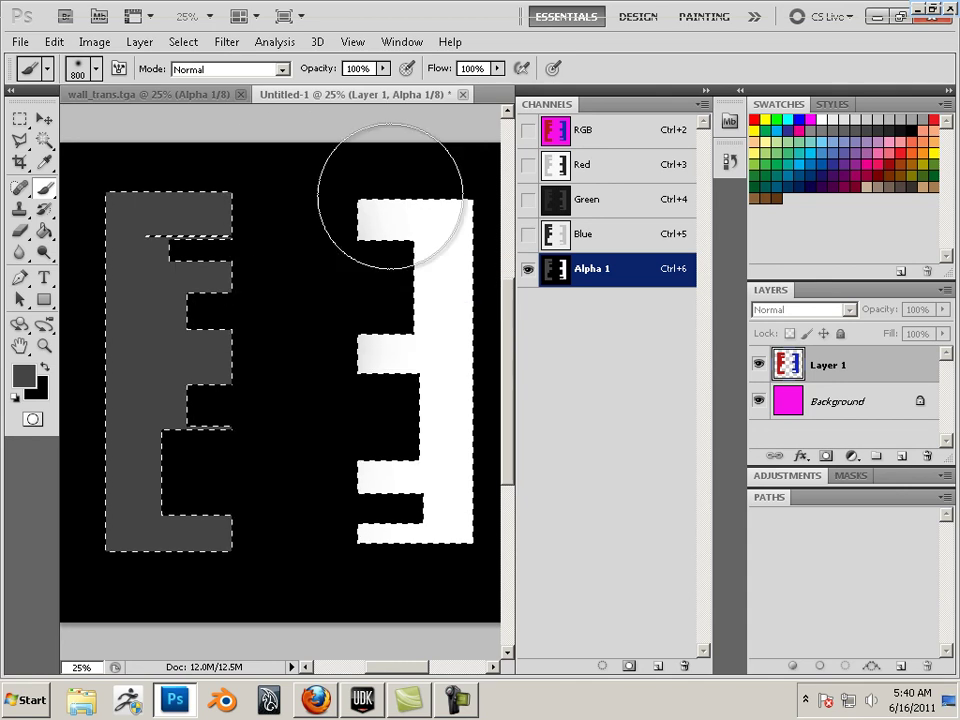
- Switch back to UDK, move the Material Editor off the Content Browser, and apply the changes to uglypink_Mat
click(362, 700)
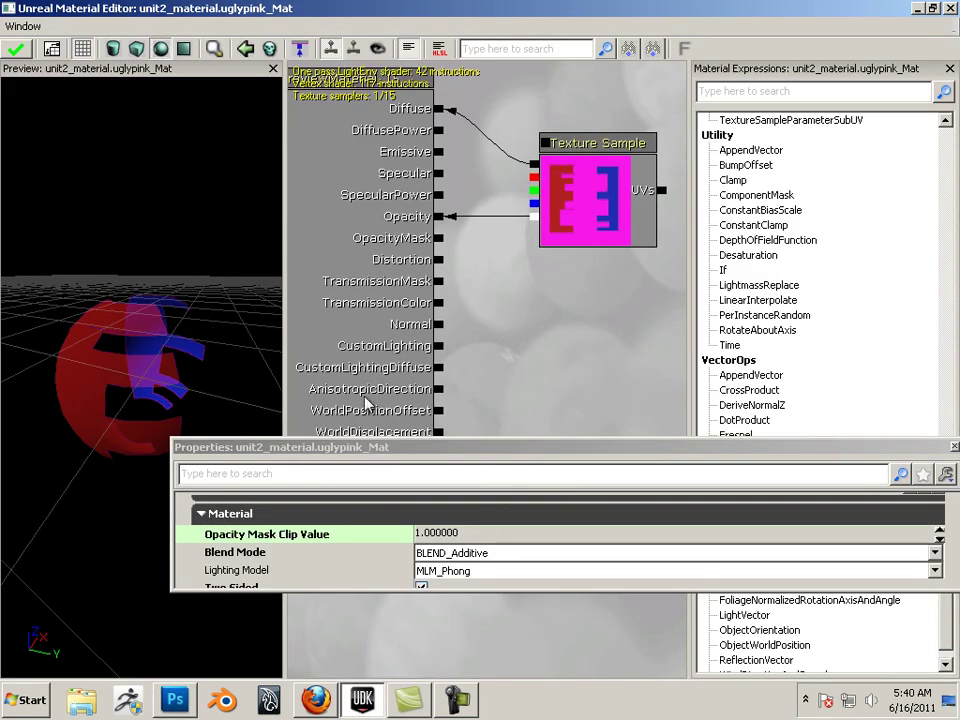
drag(797, 12, 833, 45)
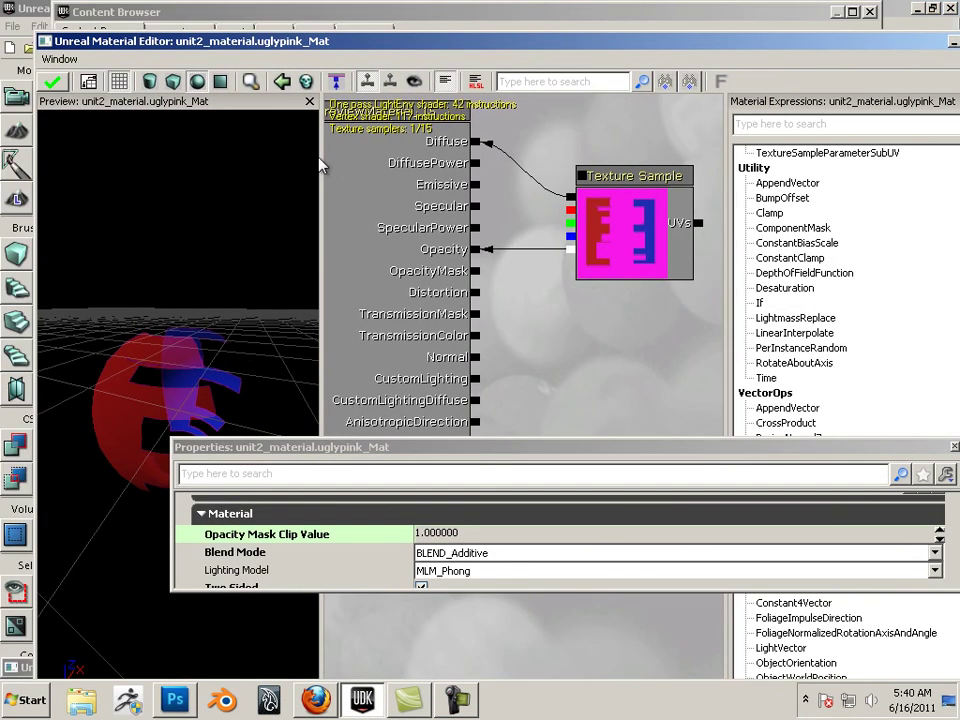
click(53, 85)
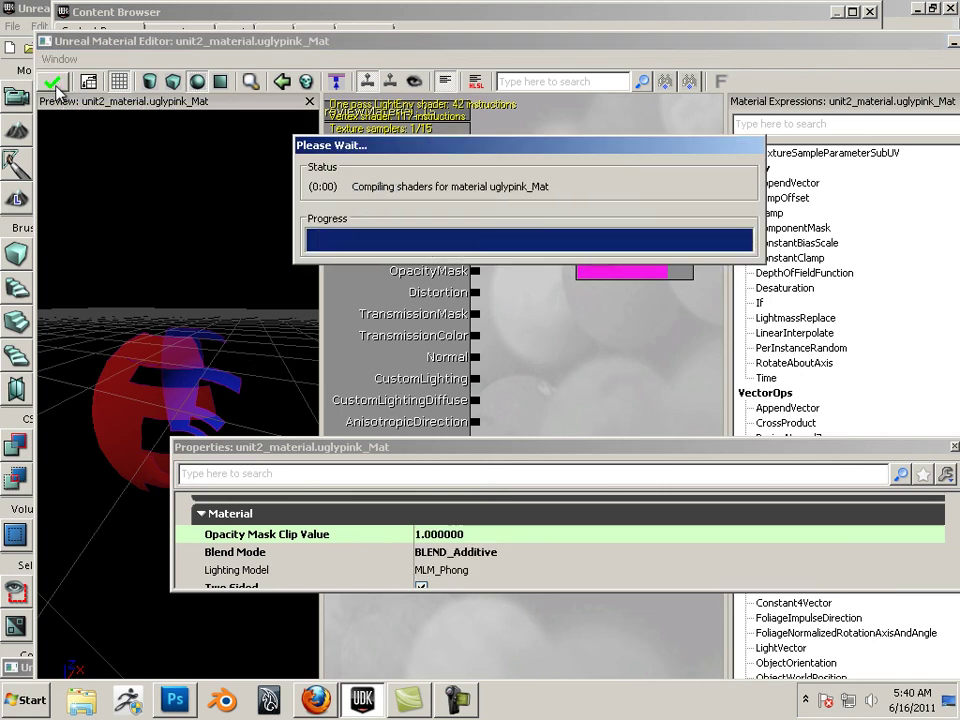
- Reimport the uglypink texture in the Content Browser
click(125, 13)
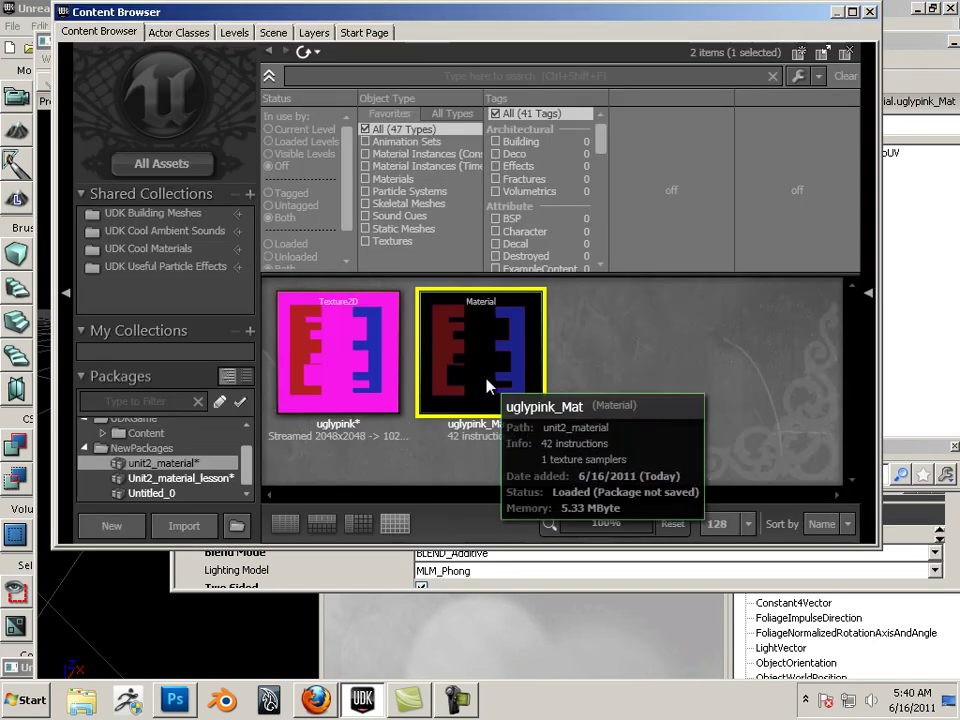
click(319, 342)
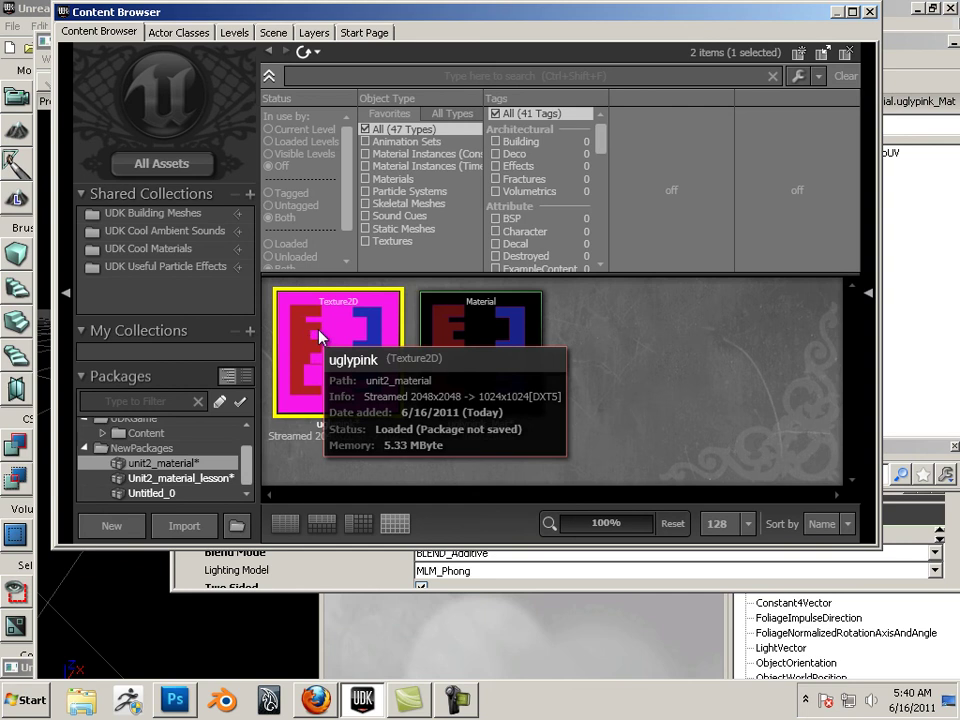
right_click(319, 333)
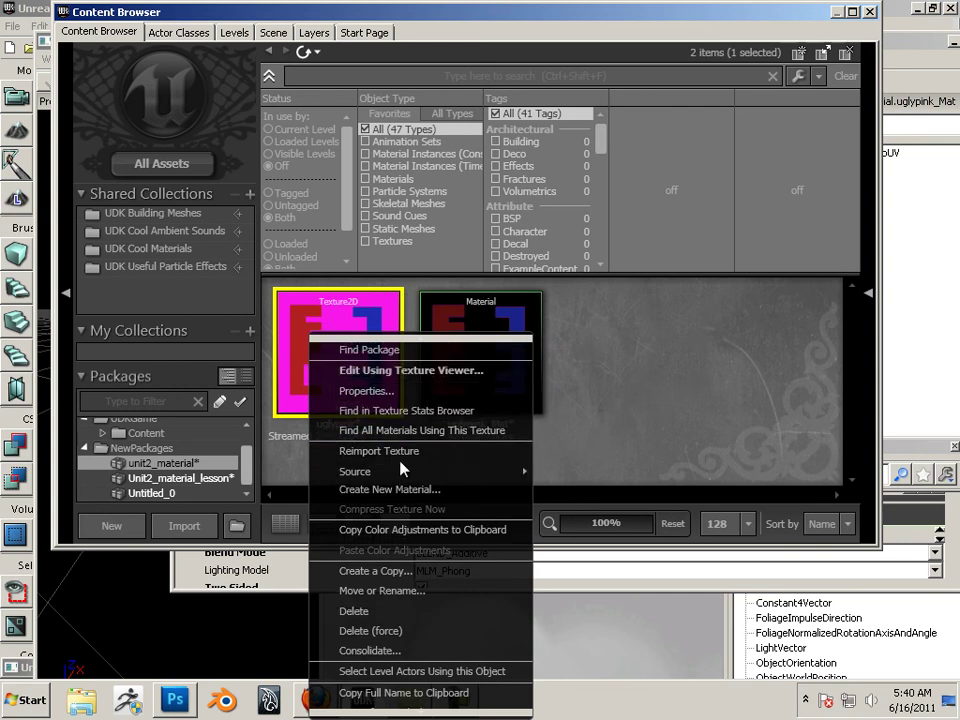
click(400, 453)
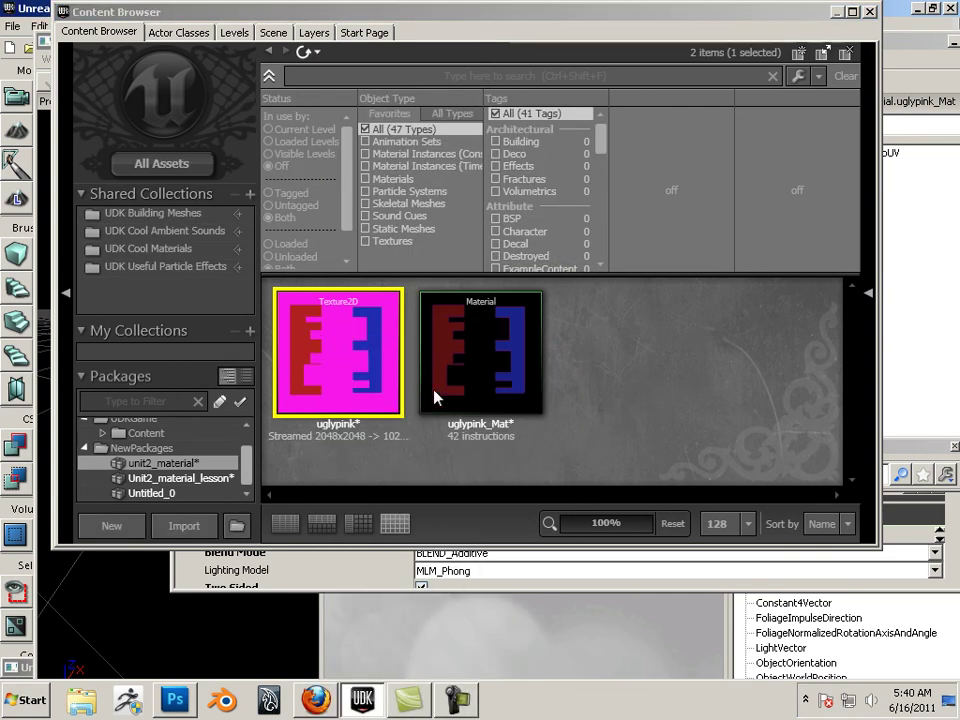
- Reopen uglypink_Mat in the Material Editor and examine the transparency of the red and blue shapes on the preview sphere
click(455, 375)
double_click(455, 362)
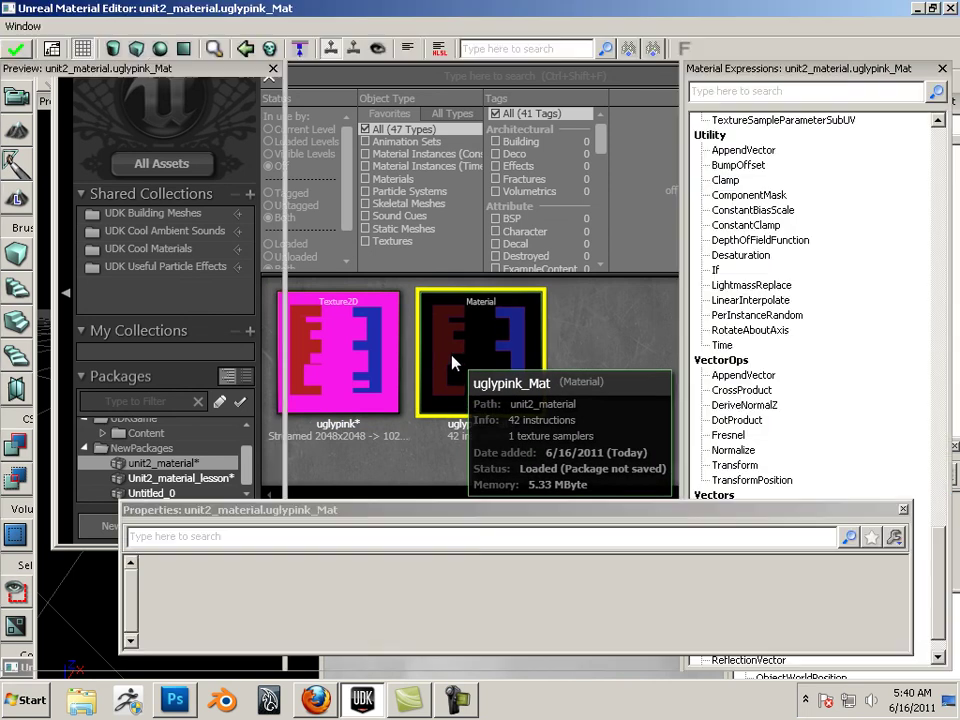
drag(204, 272, 392, 246)
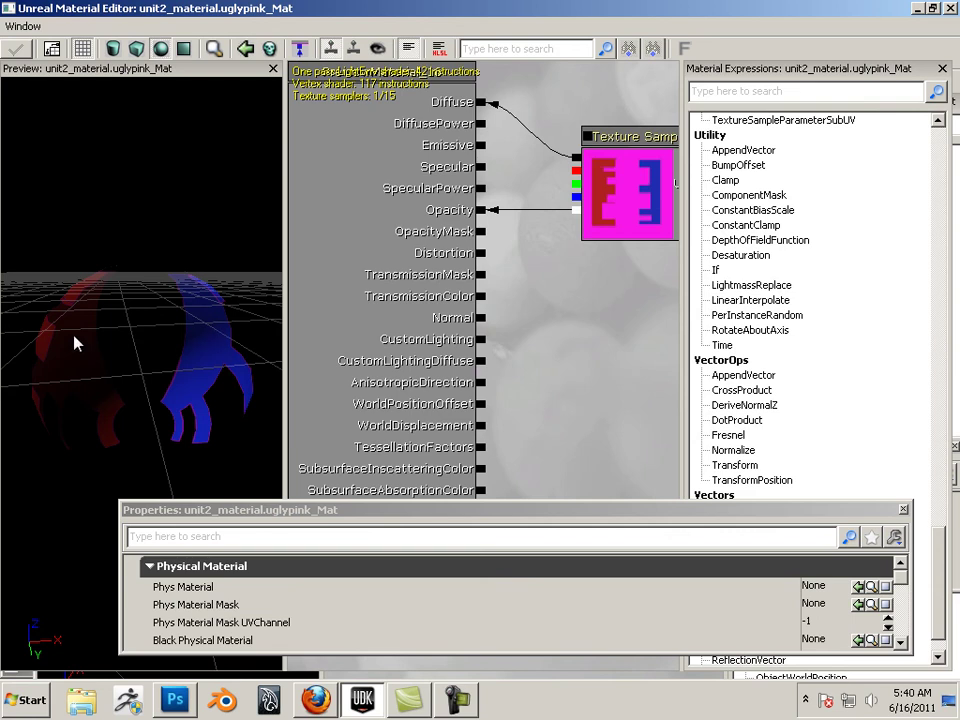
drag(75, 344, 284, 398)
drag(105, 374, 160, 422)
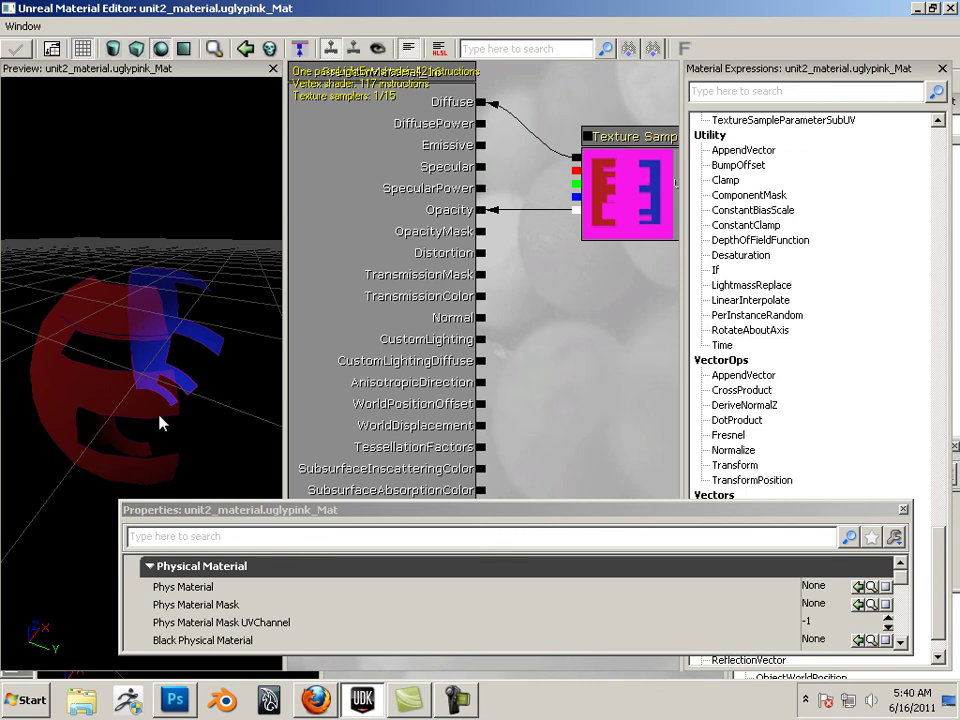
drag(224, 428, 554, 497)
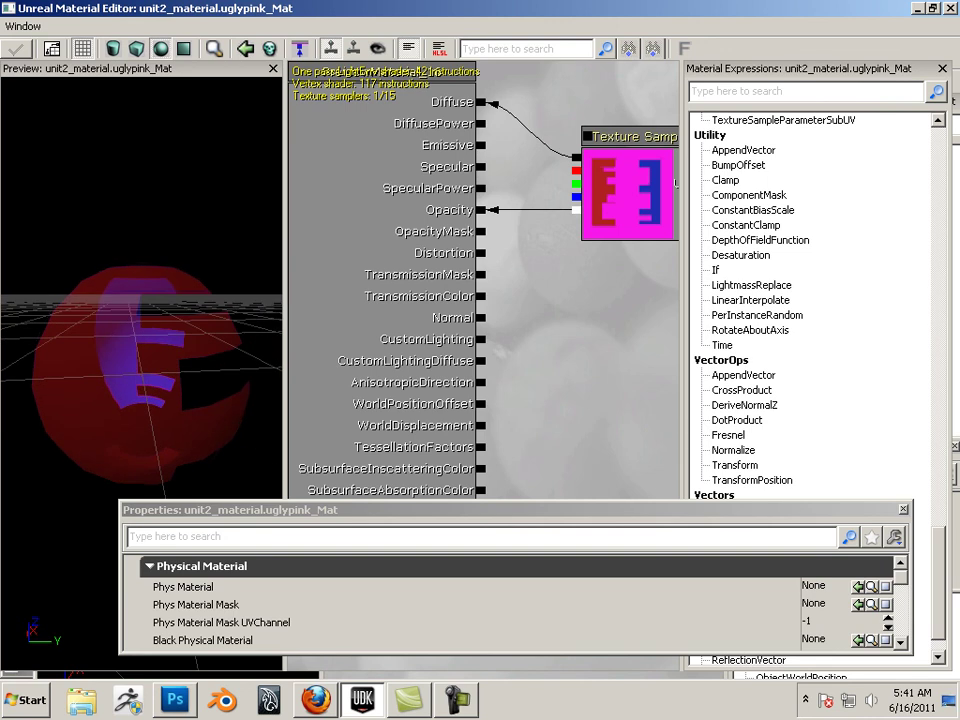